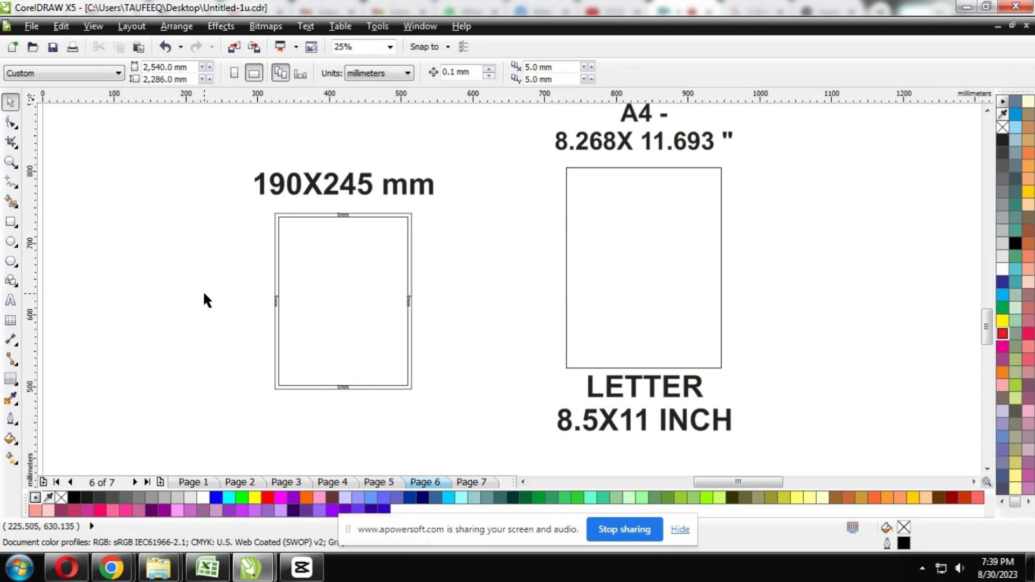
# Step: Copy the 190 × 245 mm outer rectangle and centre the copy inside the letter-size rectangle
pyautogui.click(624, 145)
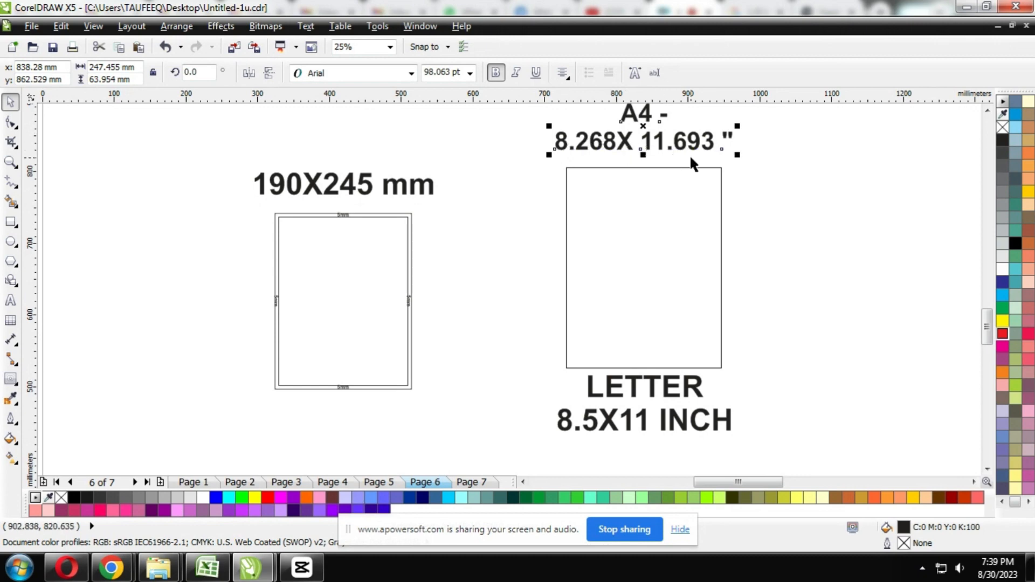
pyautogui.click(613, 389)
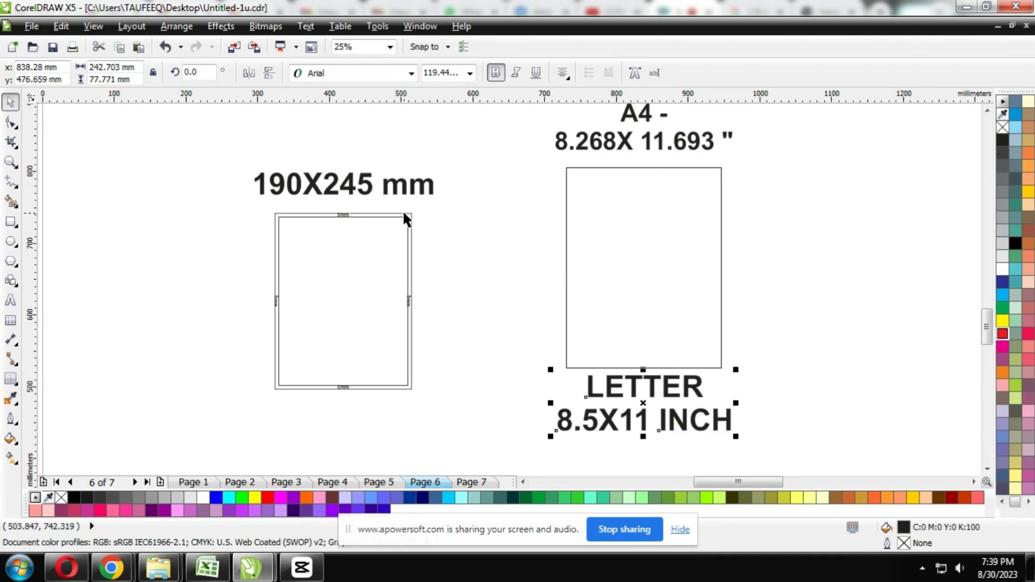
pyautogui.moveTo(405, 218); pyautogui.dragTo(863, 198)
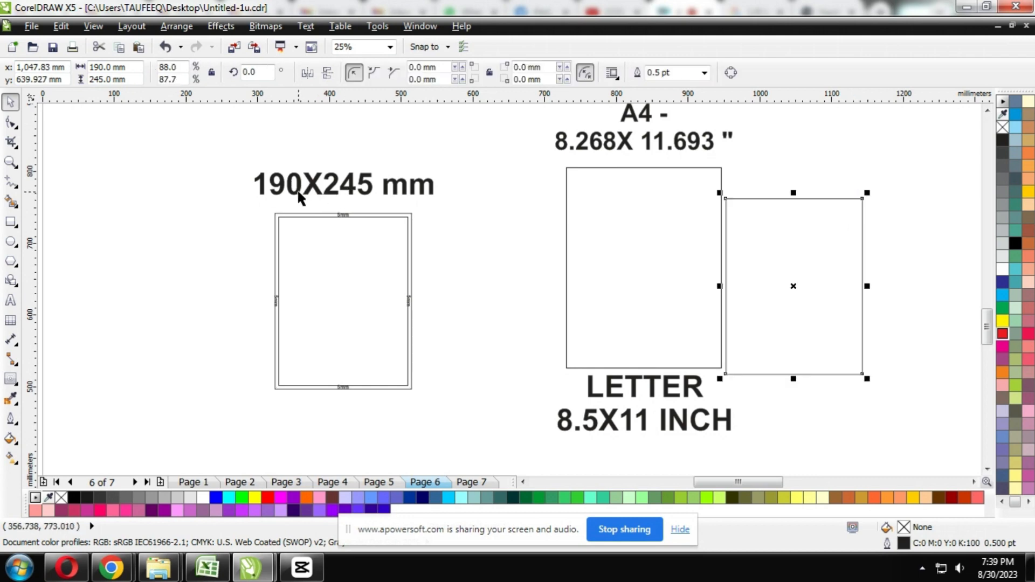
pyautogui.moveTo(781, 280); pyautogui.dragTo(819, 257)
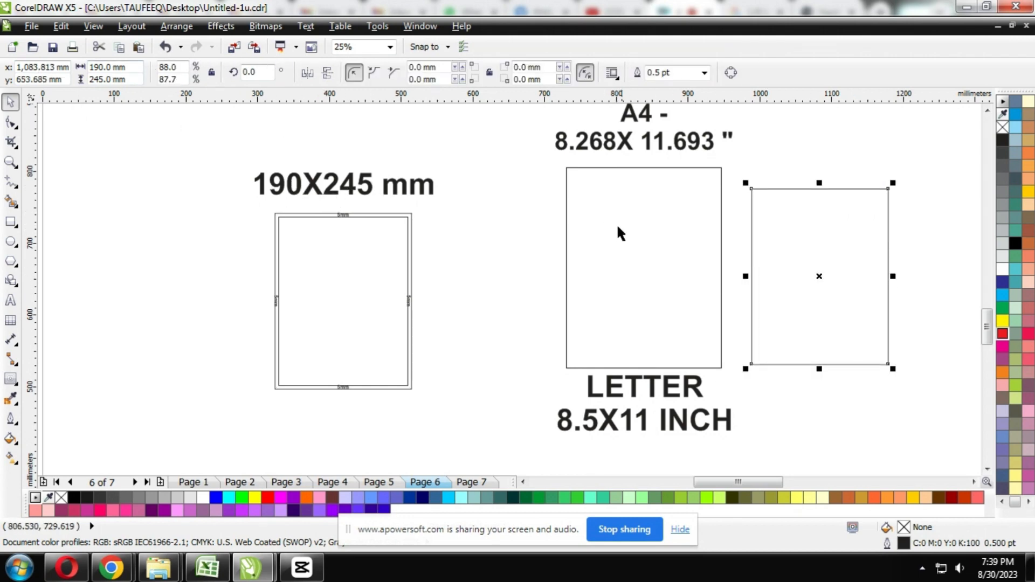
pyautogui.keyDown('shift'); pyautogui.click(644, 195); pyautogui.keyUp('shift')
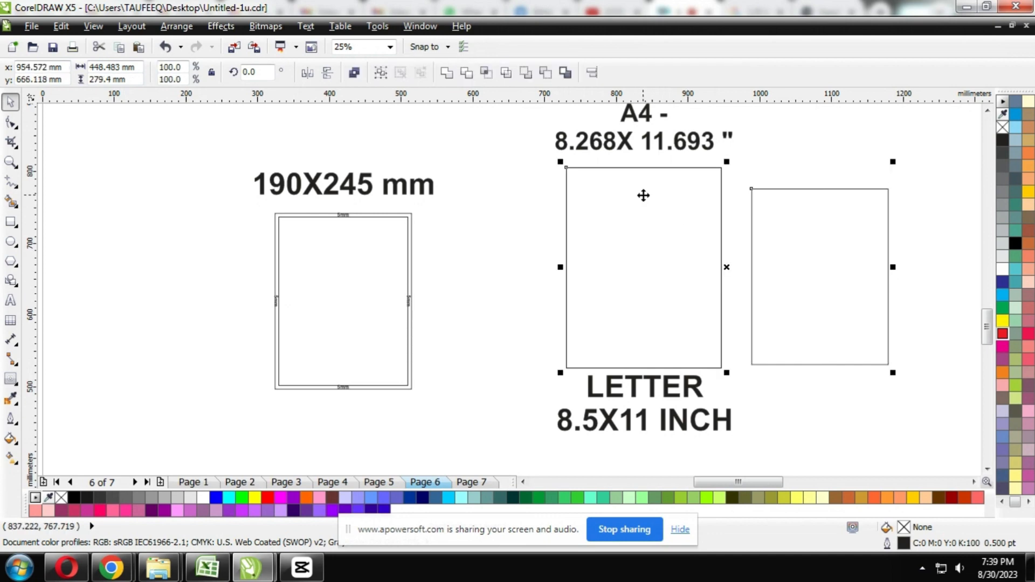
pyautogui.press('e')
pyautogui.press('c')
pyautogui.click(672, 194)
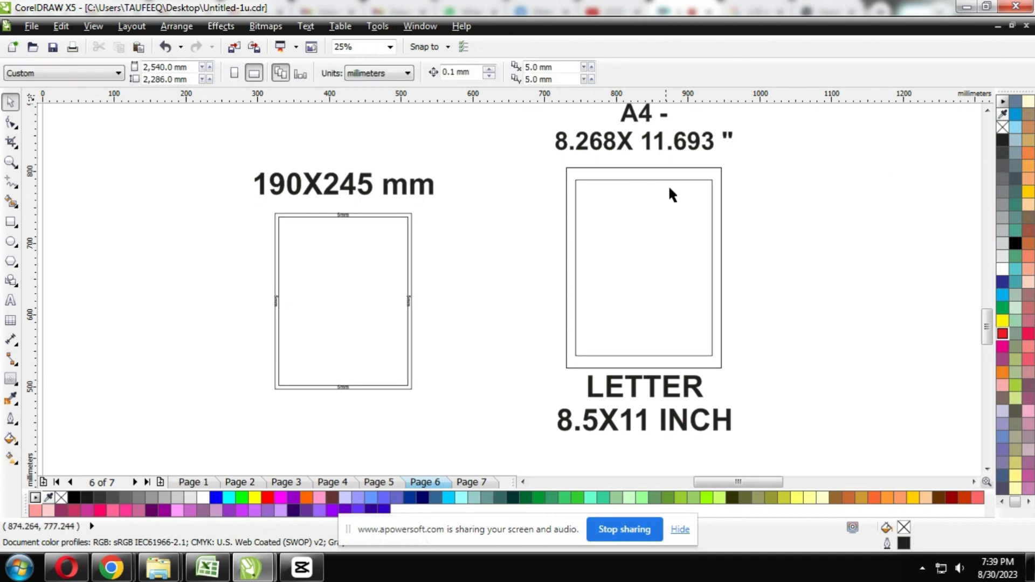
# Step: Try shifting the centred copy against the letter rectangle's right edge, undo the move, and delete the copy
pyautogui.click(646, 168)
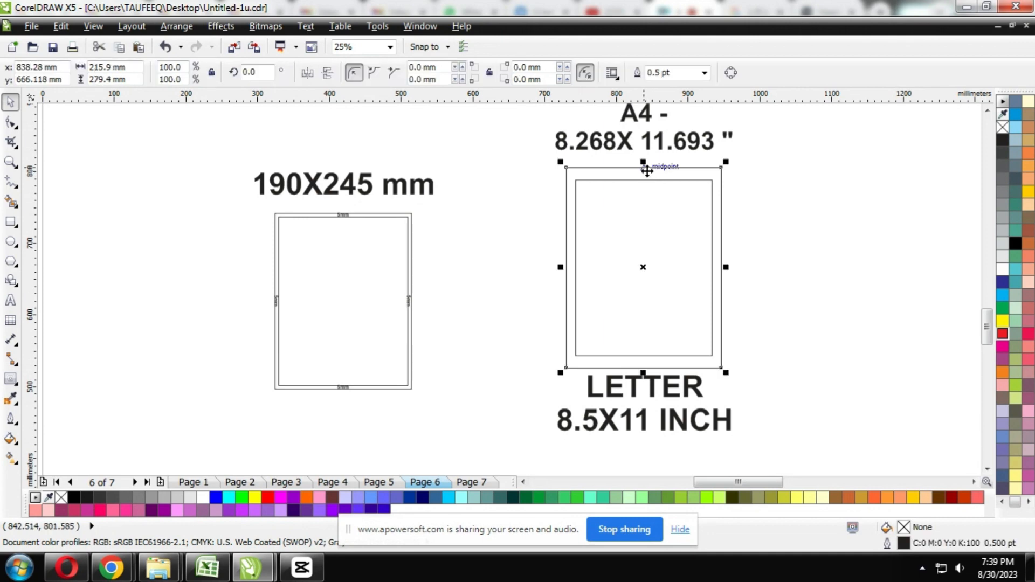
pyautogui.click(618, 198)
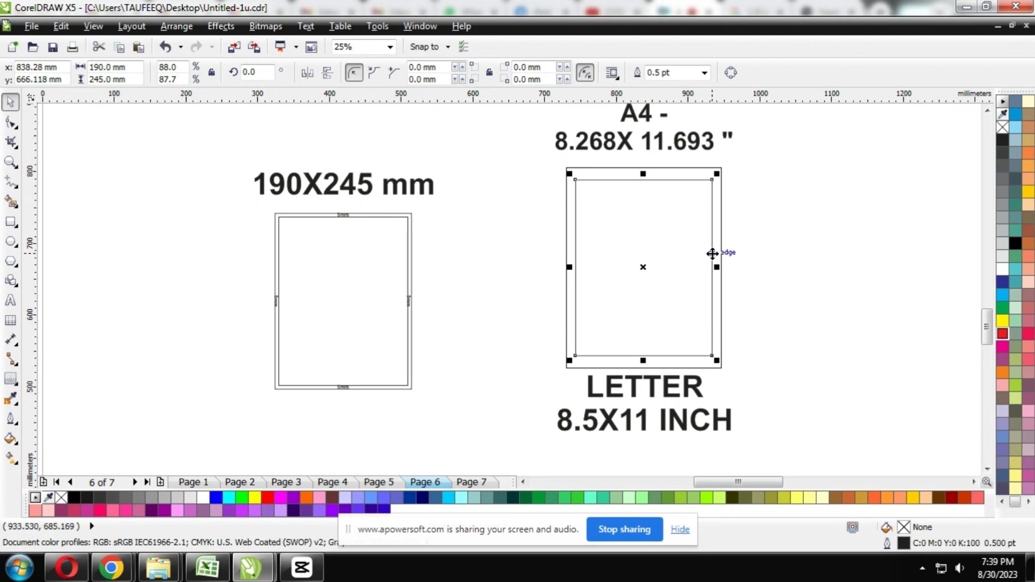
pyautogui.moveTo(712, 253); pyautogui.dragTo(722, 254)
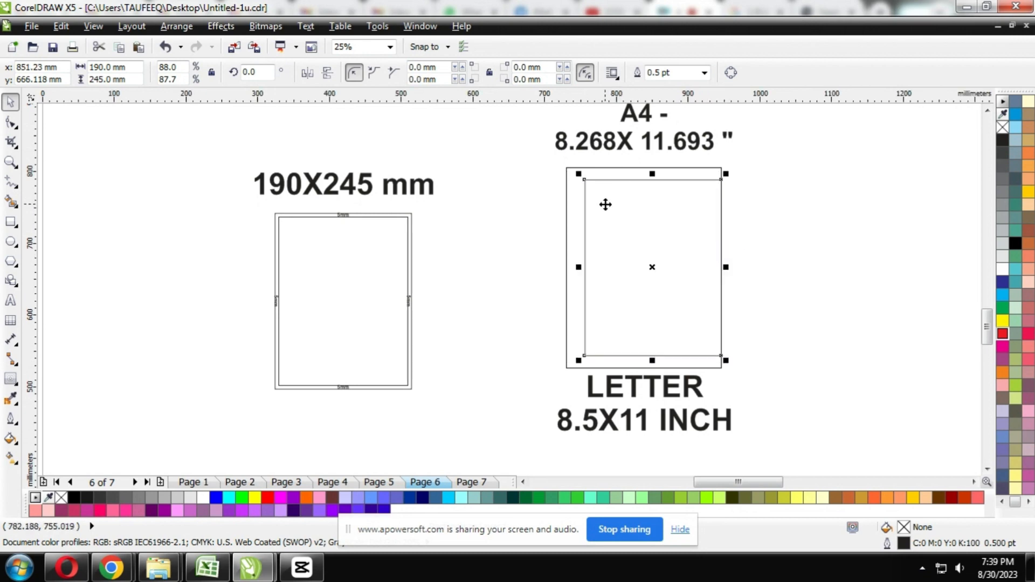
pyautogui.hotkey('ctrl', 'z')
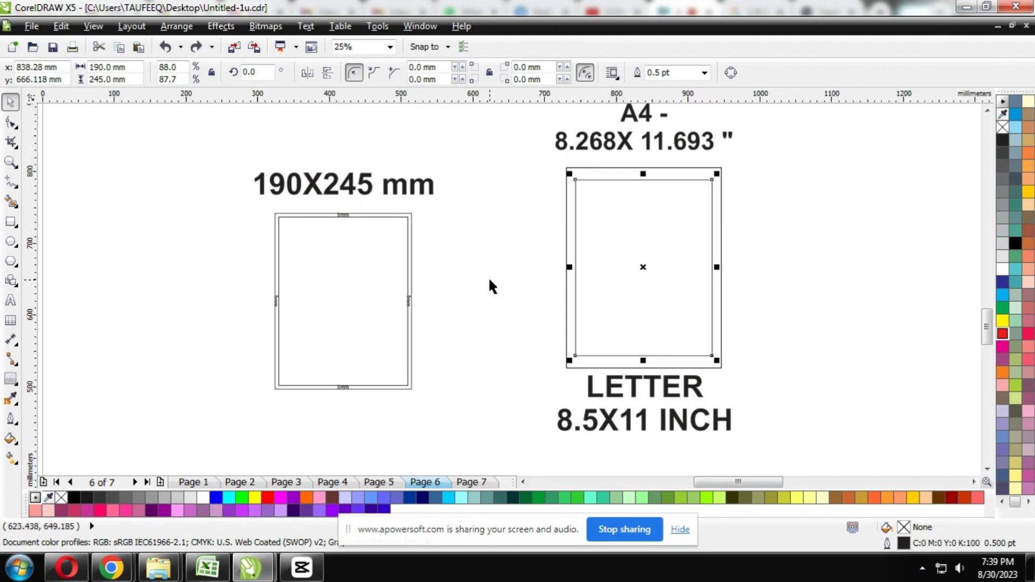
pyautogui.press('Delete')
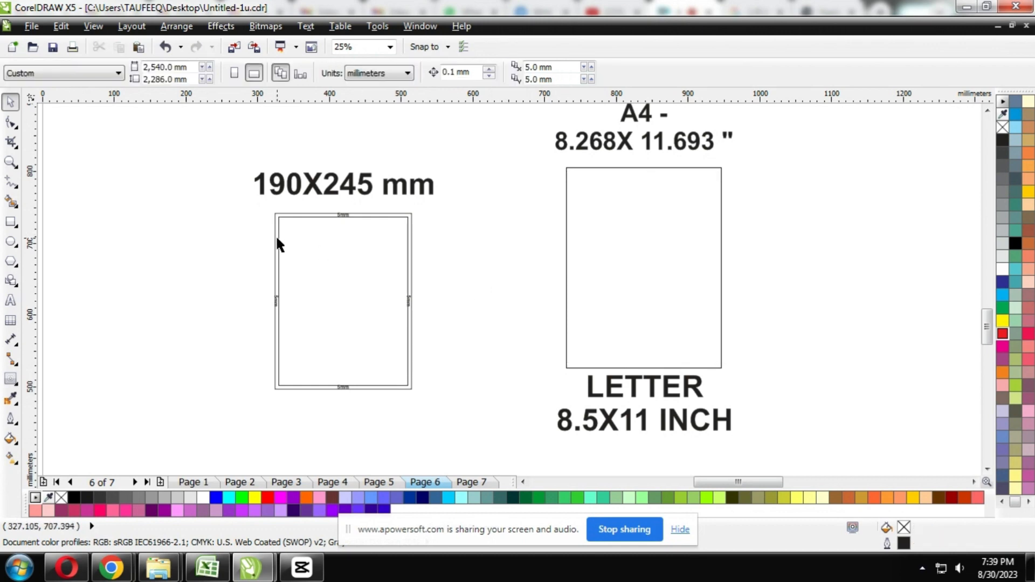
# Step: Give the outer 190 × 245 mm rectangle a red outline 8 pt wide
pyautogui.scroll(1, 285, 218)
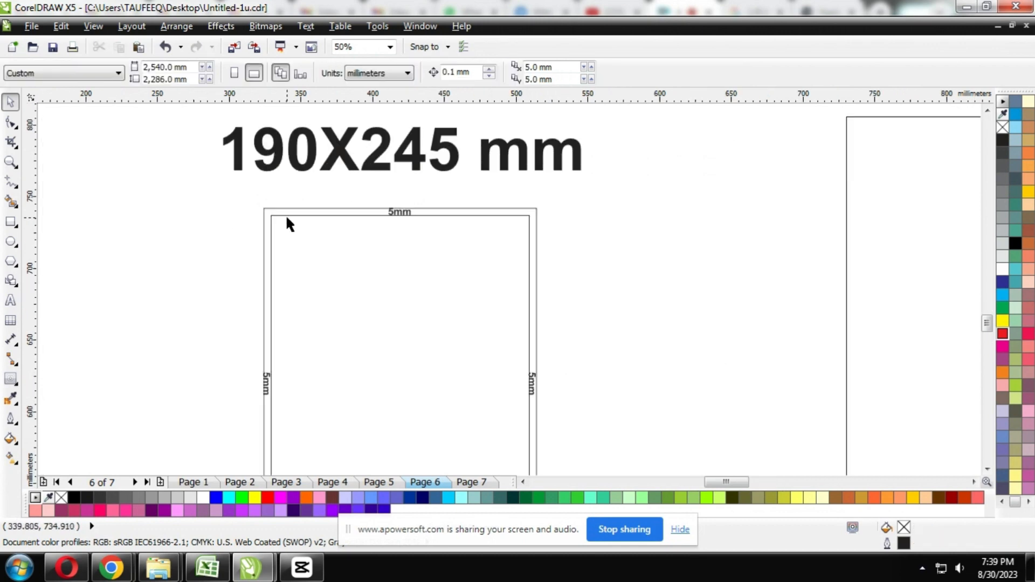
pyautogui.click(285, 208)
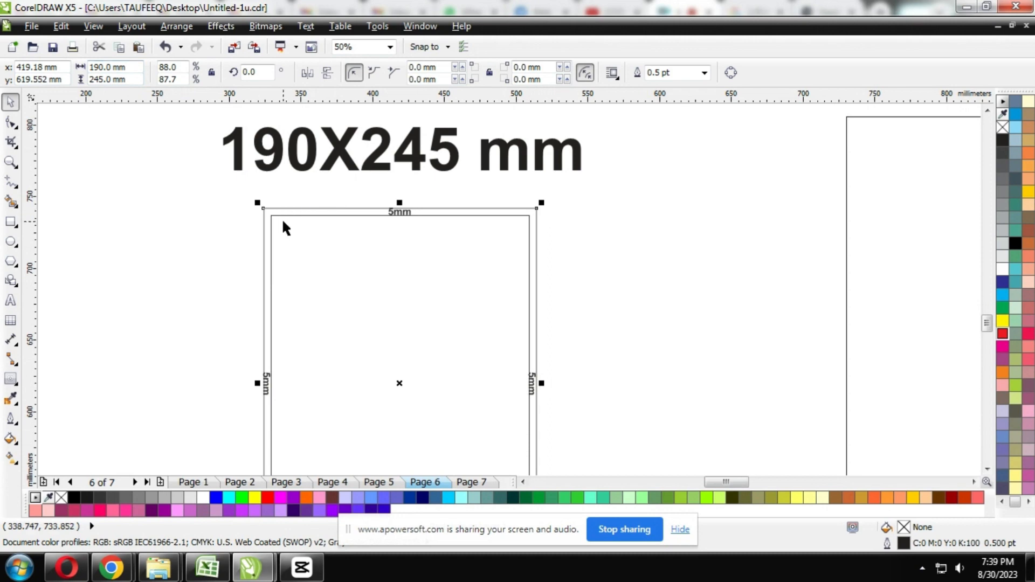
pyautogui.scroll(1, 291, 215)
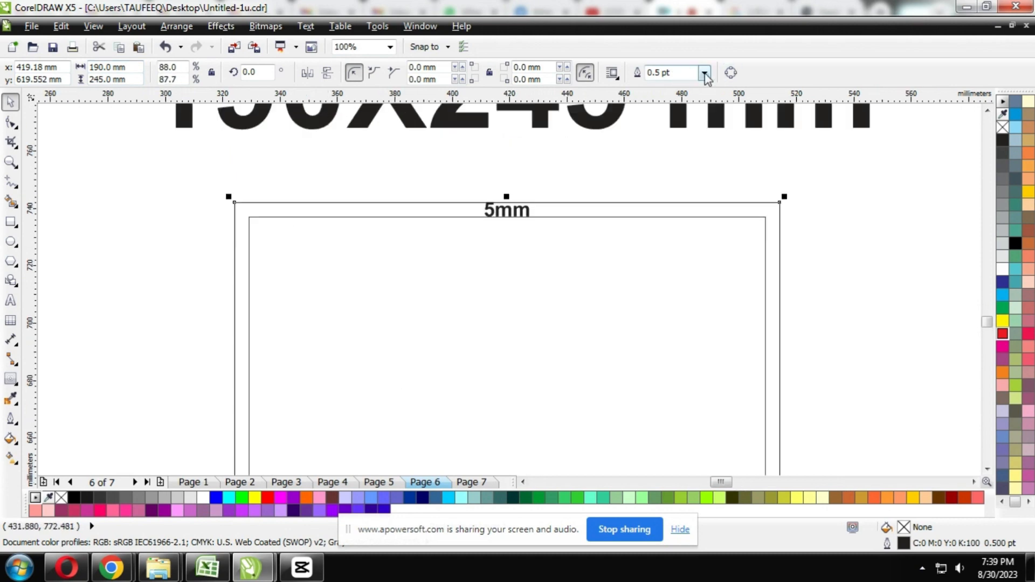
pyautogui.click(704, 72)
pyautogui.click(668, 174)
pyautogui.rightClick(1003, 334)
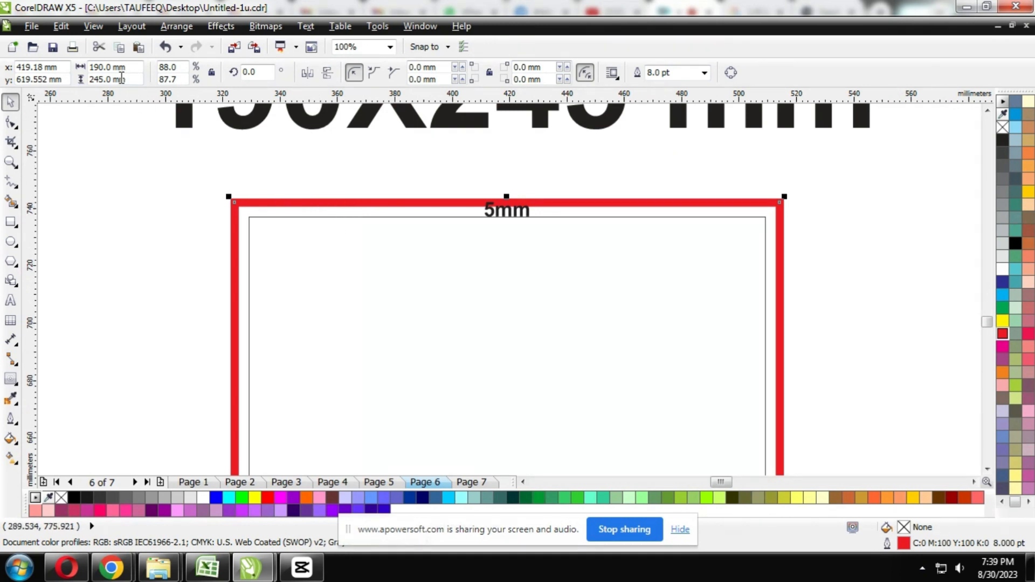
# Step: Delete the inner margin rectangle from the 190 × 245 mm layout
pyautogui.click(250, 217)
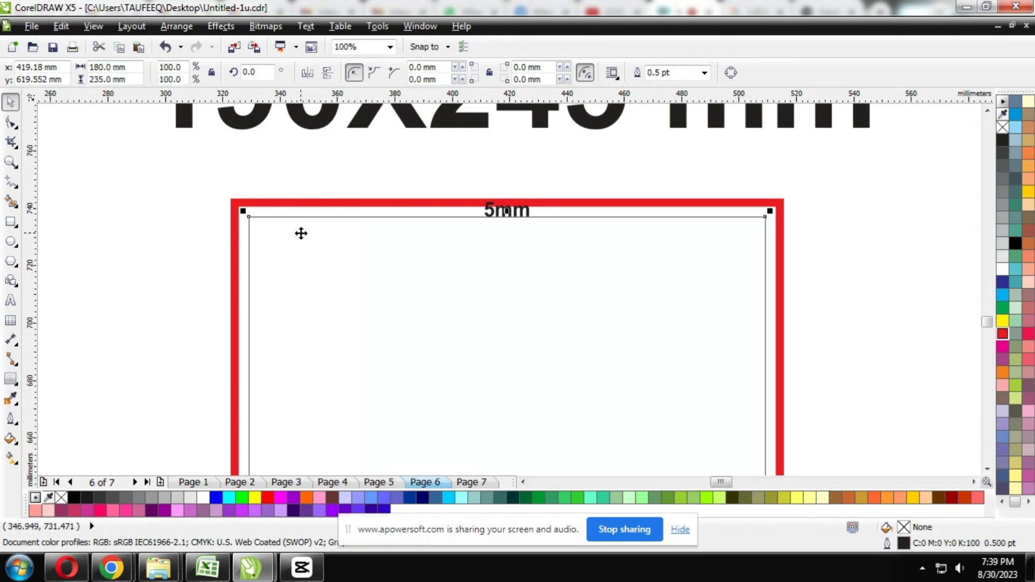
pyautogui.scroll(-1, 300, 231)
pyautogui.press('Delete')
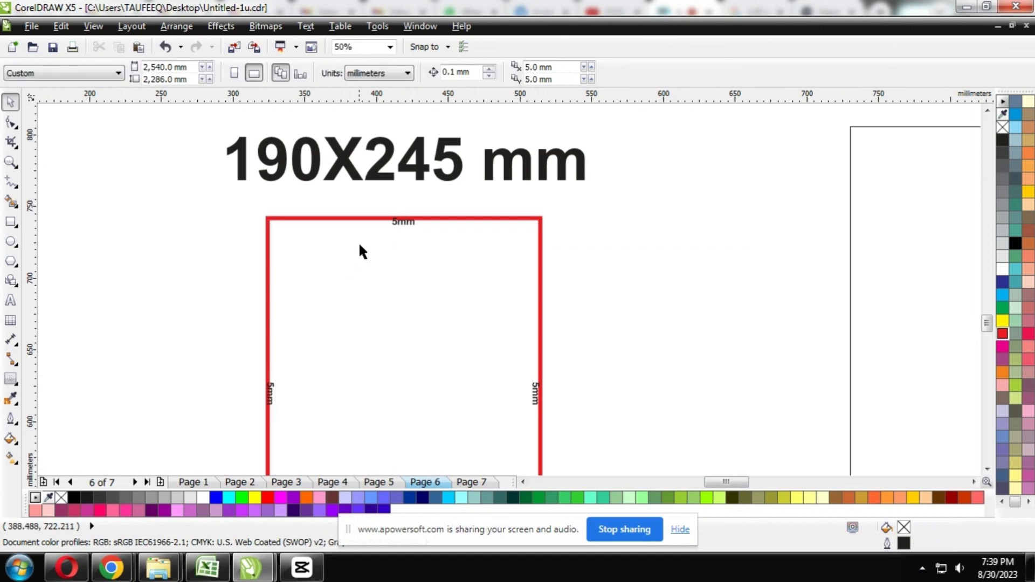
# Step: Apply a one-step inside contour with a 5 mm offset to the red rectangle
pyautogui.click(11, 379)
pyautogui.click(352, 308)
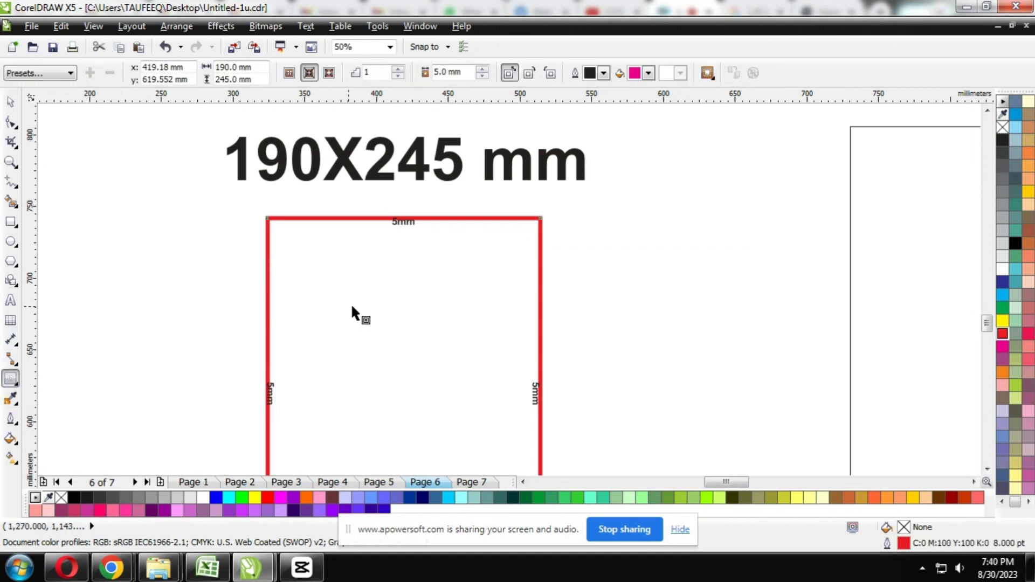
pyautogui.click(11, 102)
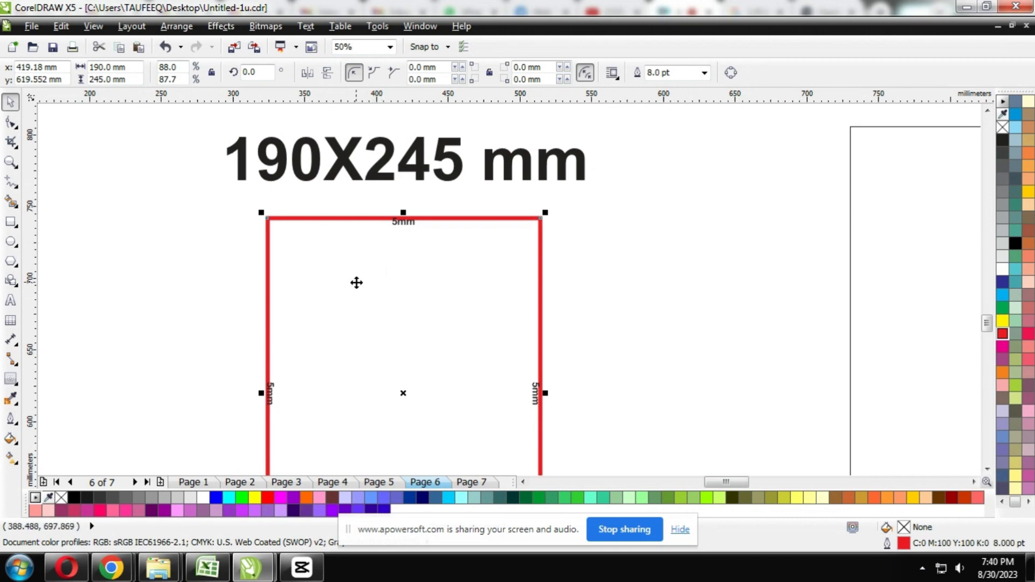
pyautogui.press('space')
pyautogui.click(311, 73)
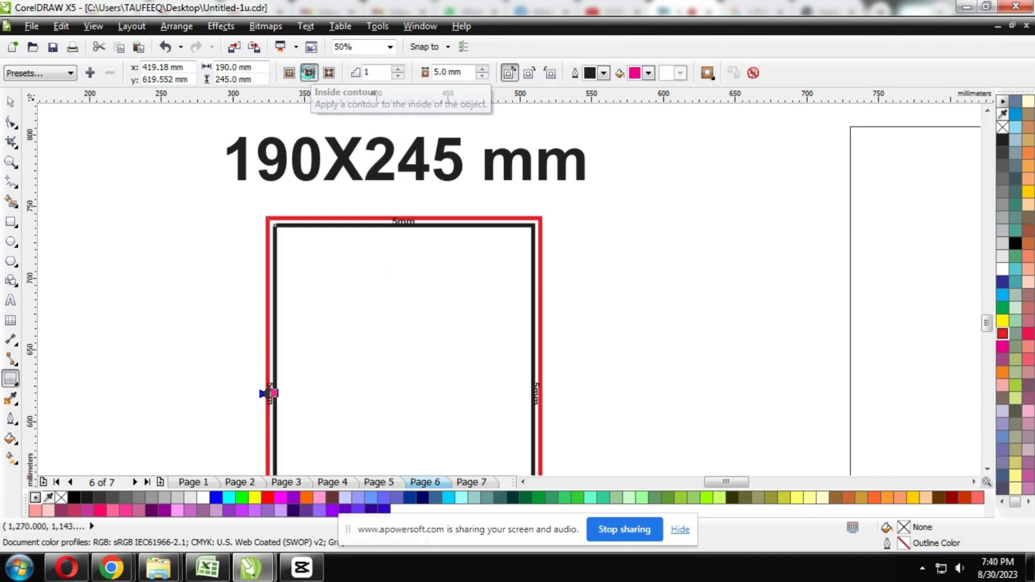
pyautogui.press('space')
pyautogui.scroll(1, 352, 229)
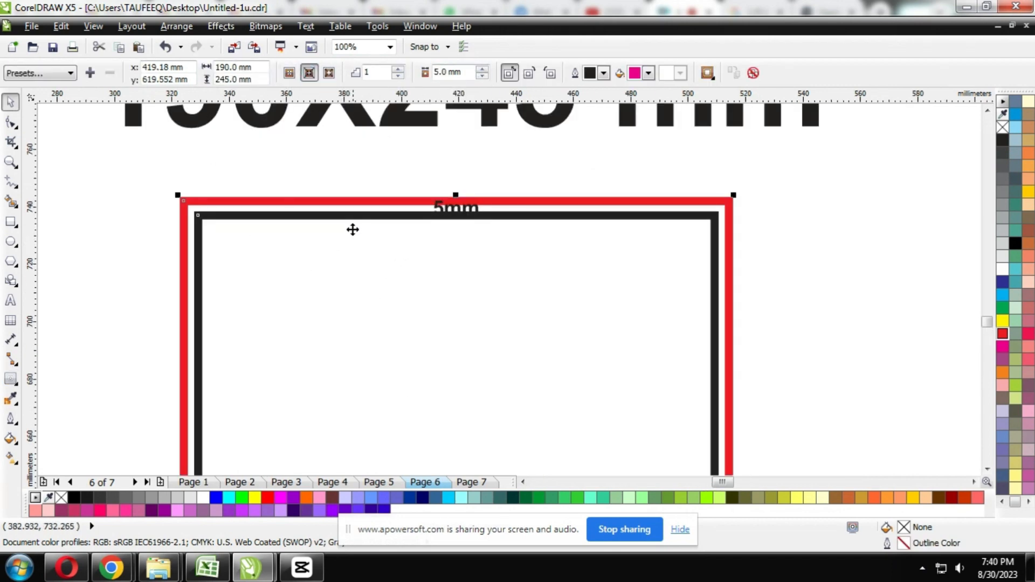
# Step: Break the contour apart from the red rectangle, test moving the inner frame, and undo that move
pyautogui.hotkey('ctrl', 'k')
pyautogui.click(117, 217)
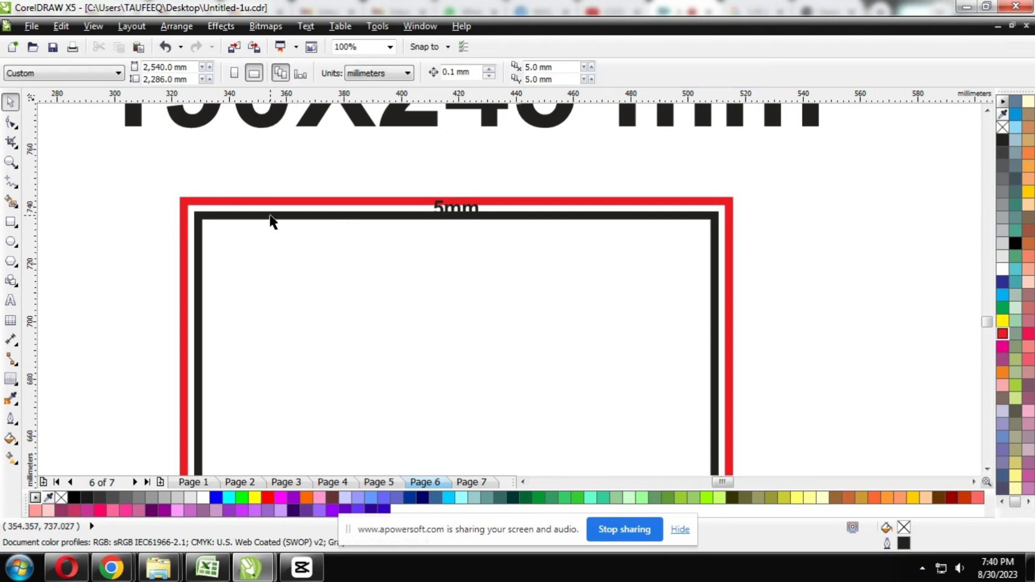
pyautogui.moveTo(271, 215); pyautogui.dragTo(282, 244)
pyautogui.hotkey('ctrl', 'z')
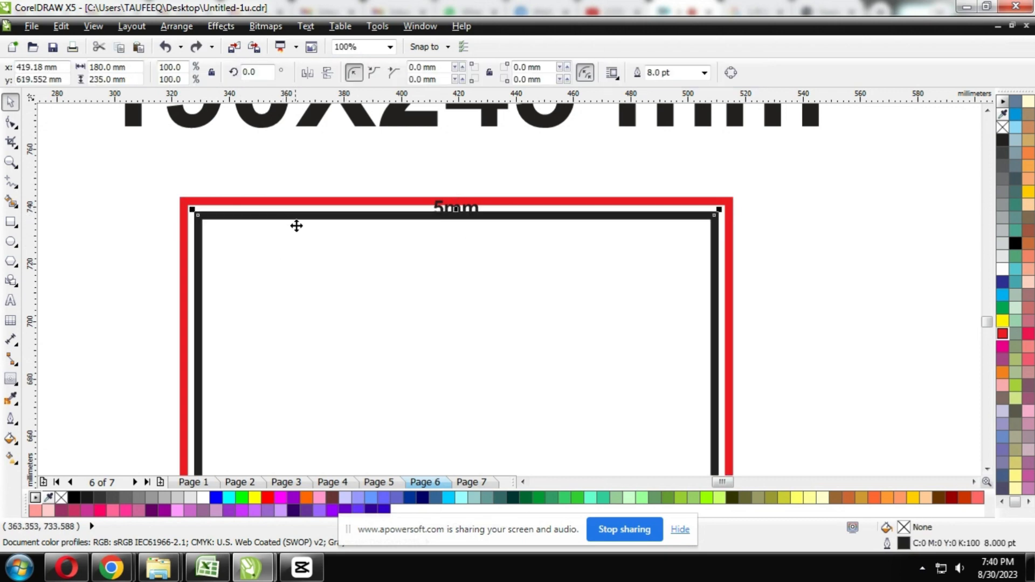
# Step: Add the text SDFGSDFG inside the inner frame and align it to the frame's left edge
pyautogui.click(11, 301)
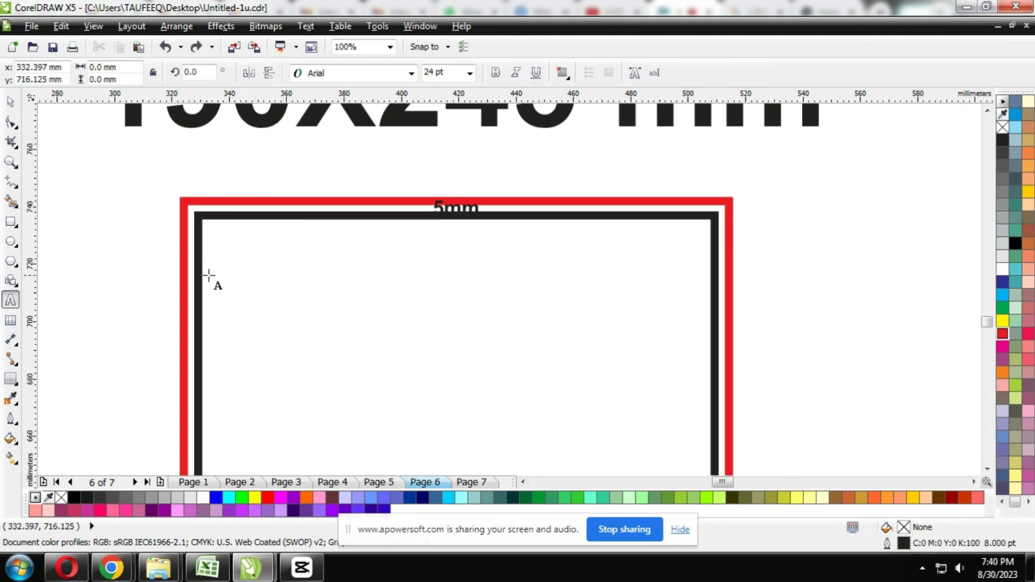
pyautogui.click(208, 275)
pyautogui.write('SDFGSDFG')
pyautogui.hotkey('ctrl', 'space')
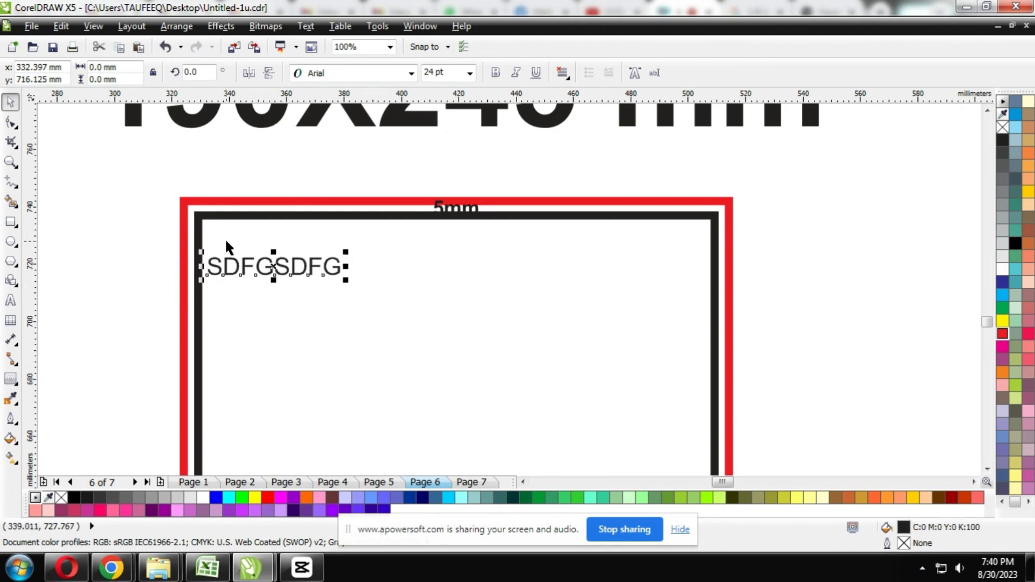
# Step: Reduce the outline width of both the outer and inner rectangles to a thin line
pyautogui.click(210, 202)
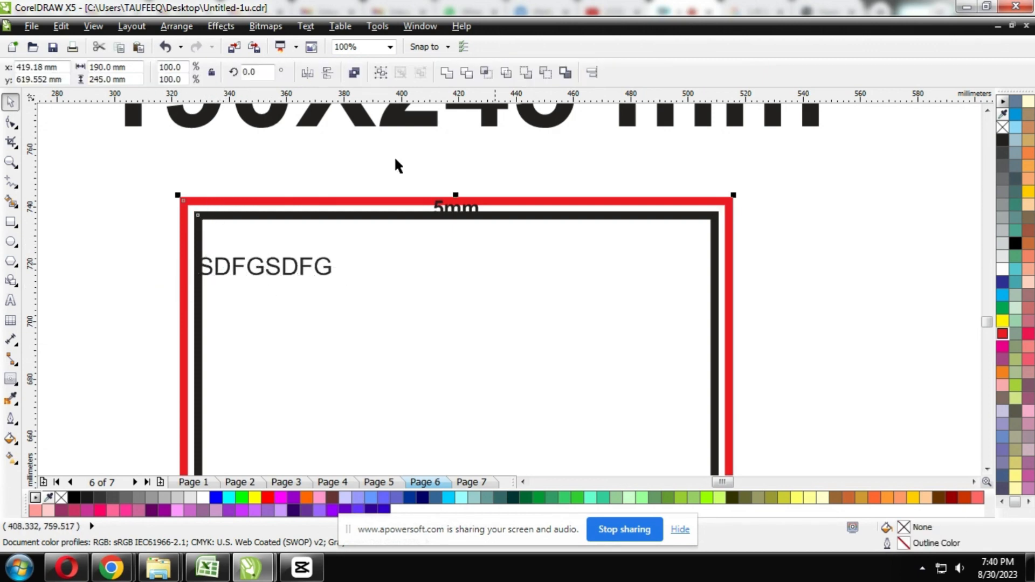
pyautogui.press('F12')
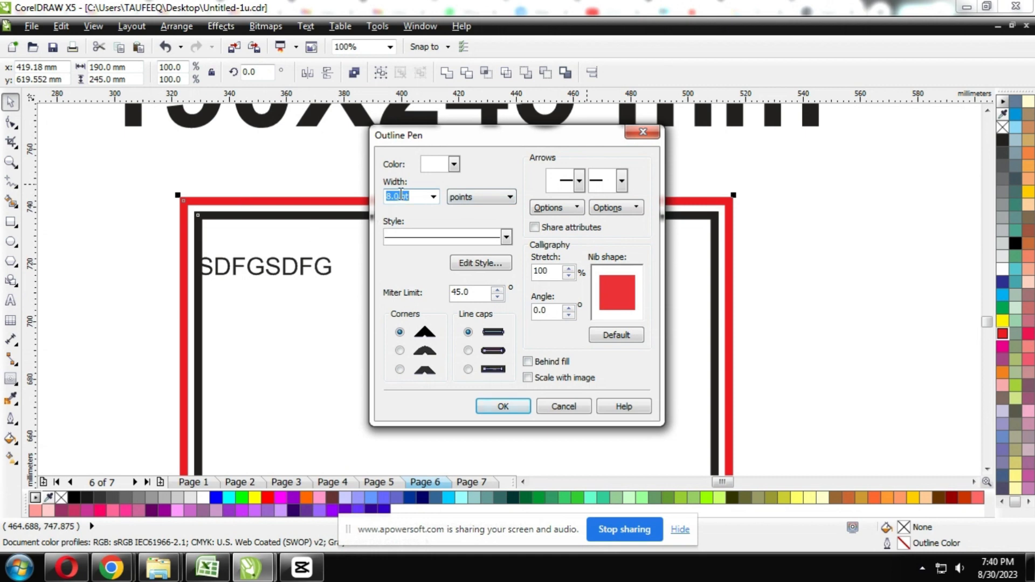
pyautogui.click(433, 197)
pyautogui.click(415, 218)
pyautogui.click(504, 406)
pyautogui.click(118, 256)
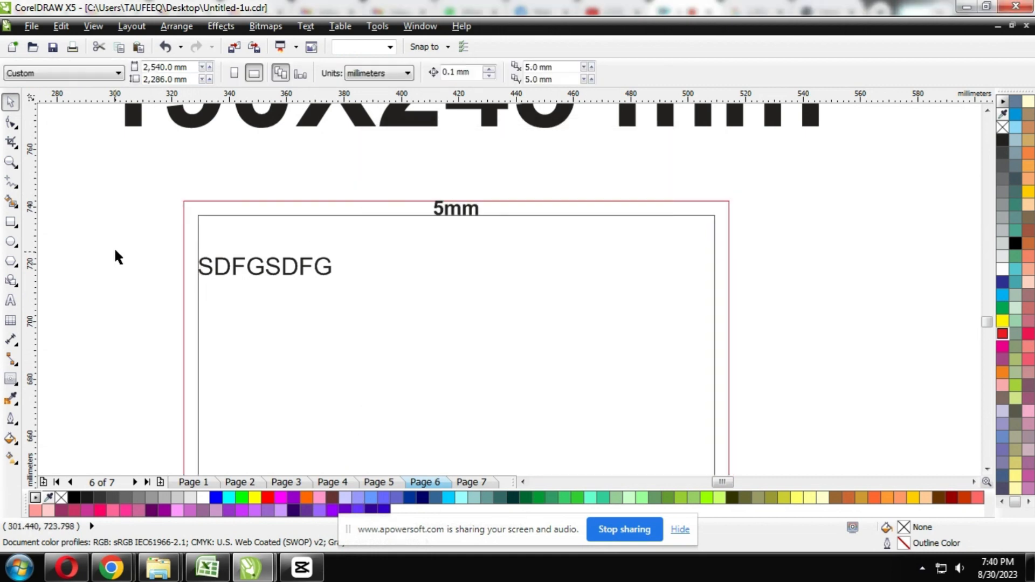
# Step: Colour the SDFGSDFG text red and make it bold
pyautogui.click(242, 266)
pyautogui.click(1003, 334)
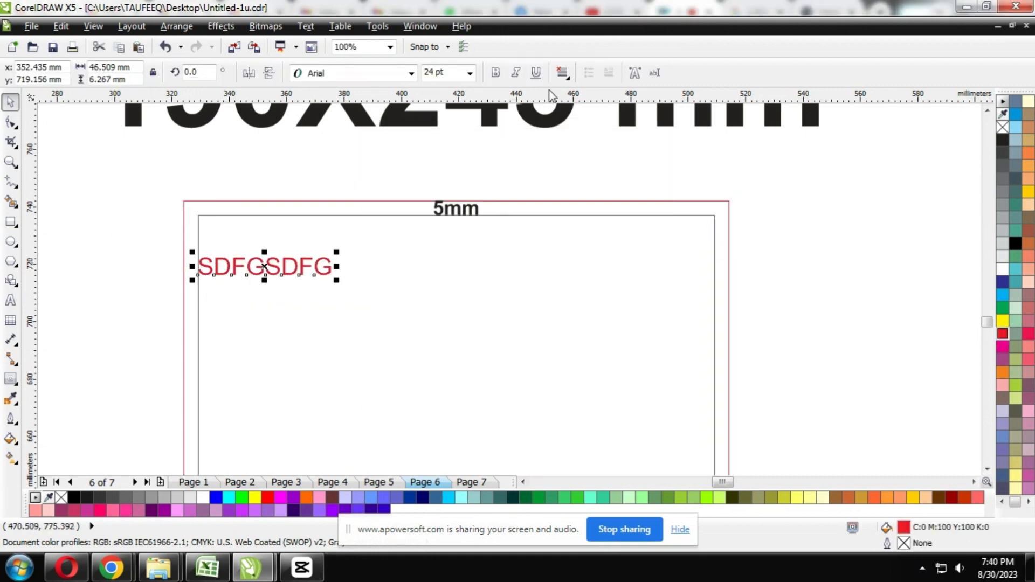
pyautogui.click(494, 74)
# Step: Place a copy of the SDFGSDFG text directly below the original along the inner frame's left edge
pyautogui.moveTo(218, 268); pyautogui.dragTo(703, 320)
pyautogui.hotkey('ctrl', 'z')
pyautogui.rightClick(219, 311)
# Step: Position further copies of the SDFGSDFG text against the inner frame's top and right edges
pyautogui.keyDown('shift'); pyautogui.click(506, 283); pyautogui.keyUp('shift')
pyautogui.press('c')
pyautogui.click(496, 215)
pyautogui.keyDown('shift'); pyautogui.click(635, 249); pyautogui.keyUp('shift')
pyautogui.press('t')
pyautogui.click(599, 224)
pyautogui.rightClick(701, 313)
pyautogui.scroll(1, 709, 313)
pyautogui.click(815, 268)
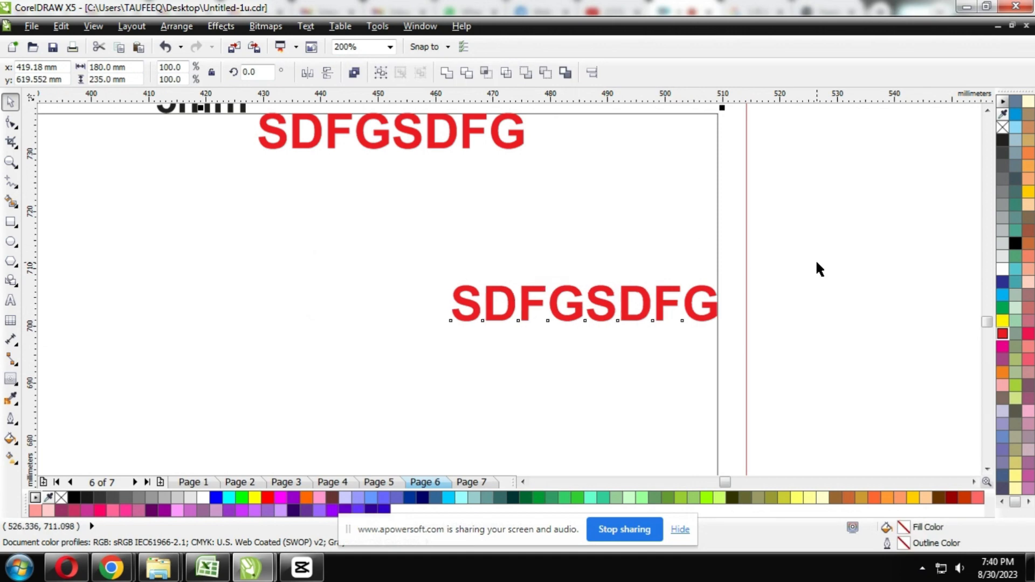
# Step: Try moving the right-aligned text past the inner frame into the 5 mm margin, and undo the move
pyautogui.scroll(-2, 674, 277)
pyautogui.scroll(1, 674, 281)
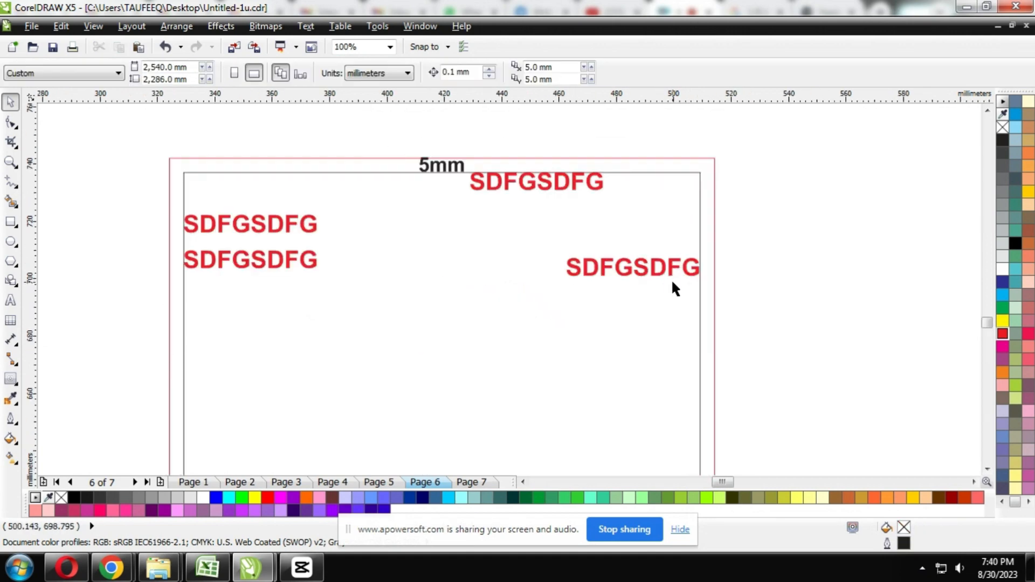
pyautogui.moveTo(671, 267); pyautogui.dragTo(710, 275)
pyautogui.hotkey('ctrl', 'z')
# Step: Examine the size and layout of the jewellers' purchase memo sample image elsewhere on the page
pyautogui.scroll(1, 689, 274)
pyautogui.scroll(-2, 630, 240)
pyautogui.scroll(-3, 502, 245)
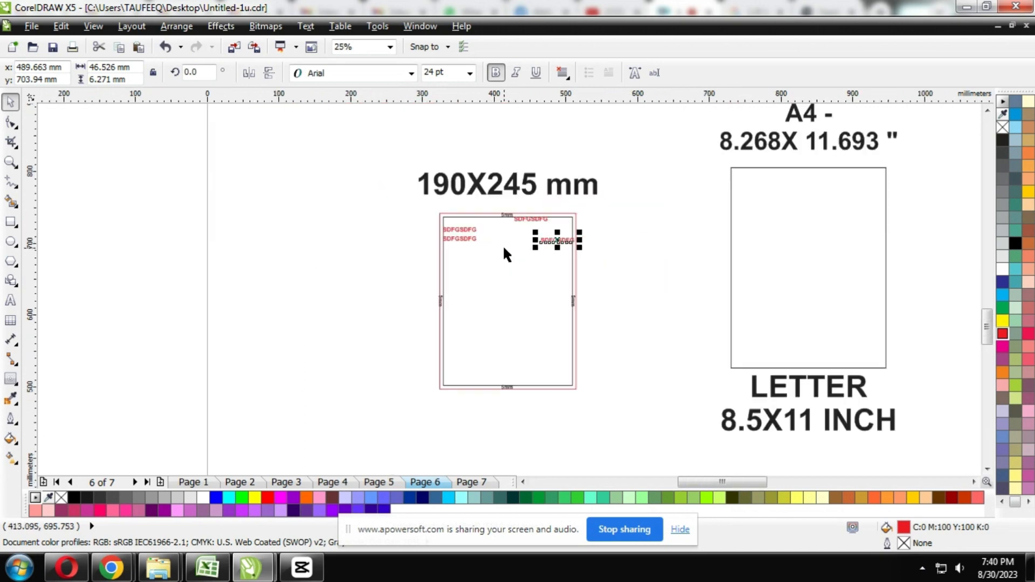
pyautogui.scroll(3, 658, 117)
pyautogui.scroll(-1, 587, 197)
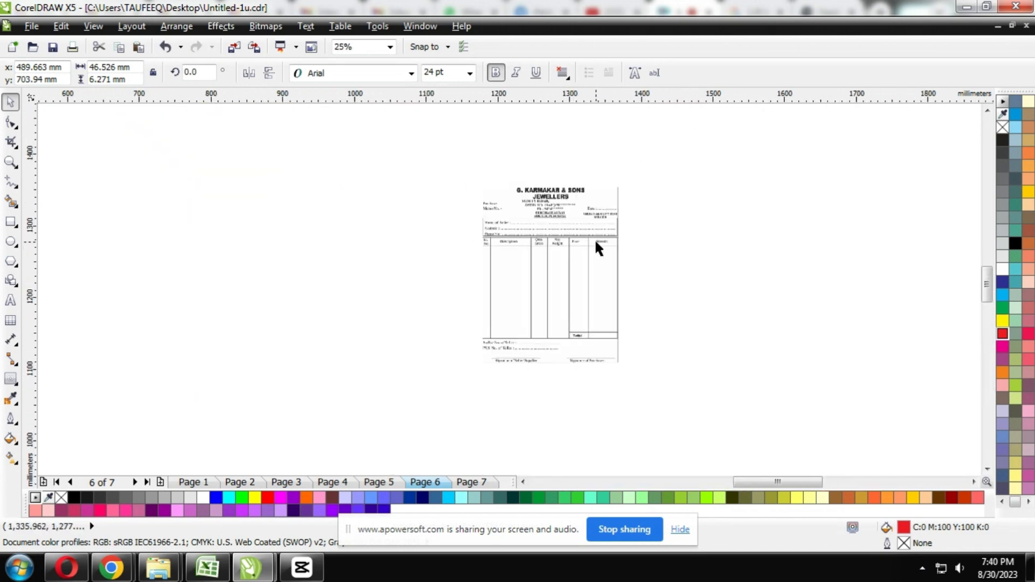
pyautogui.scroll(1, 557, 228)
pyautogui.click(508, 208)
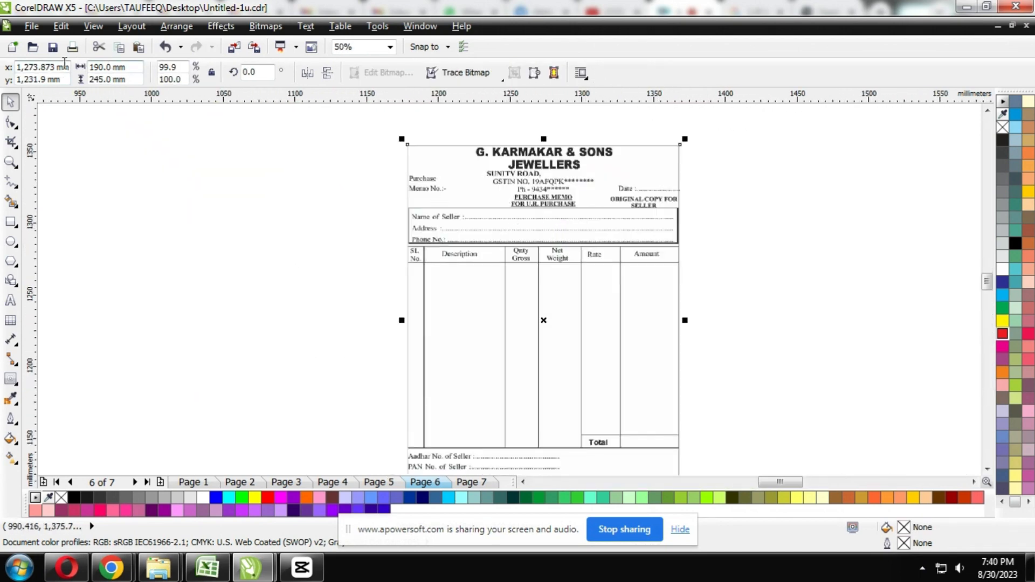
pyautogui.scroll(-2, 492, 261)
pyautogui.scroll(2, 480, 252)
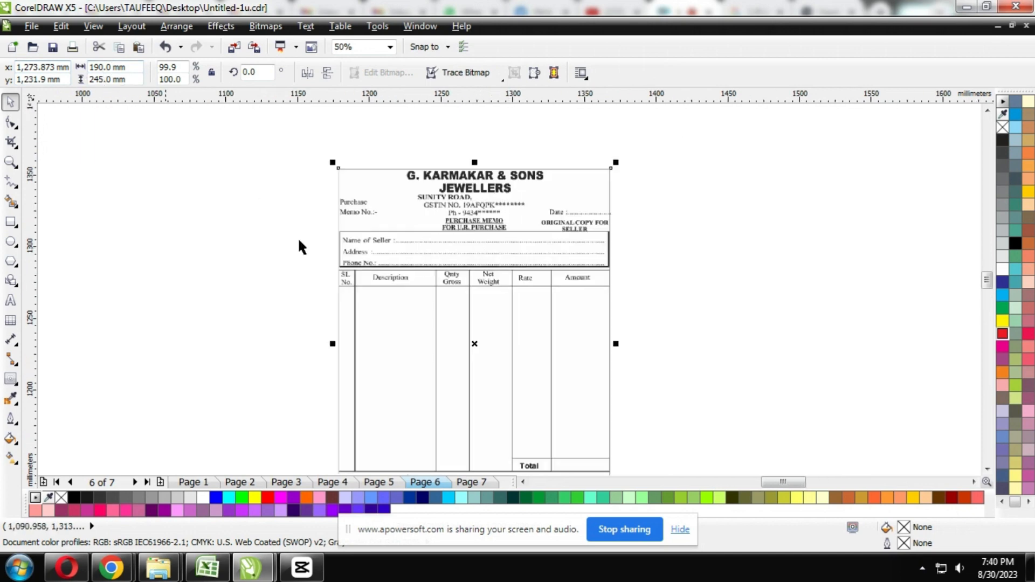
# Step: Draw a rectangle beside the purchase memo image and set its size to 190 × 245 mm
pyautogui.press('F6')
pyautogui.moveTo(284, 172); pyautogui.dragTo(166, 306)
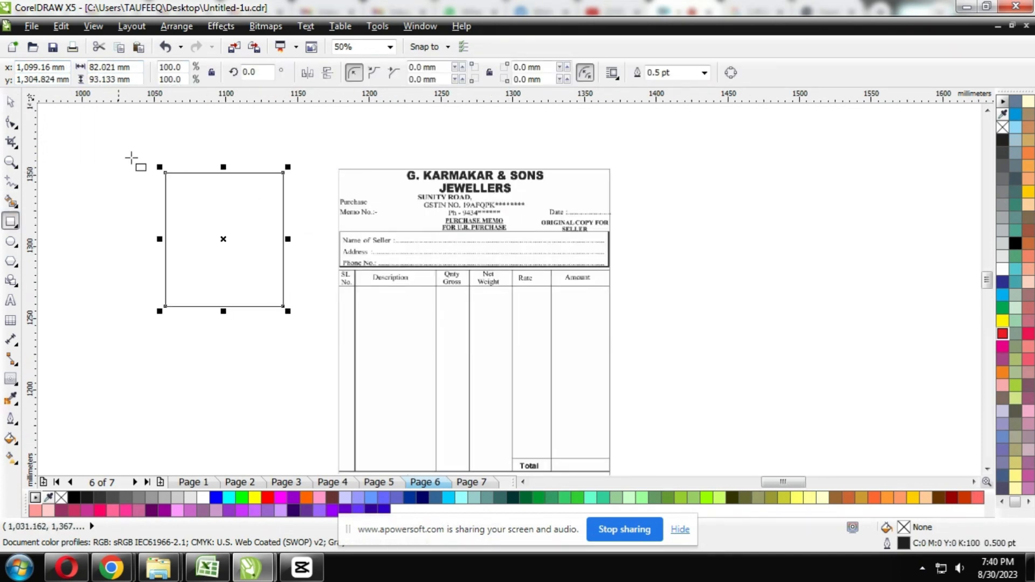
pyautogui.press('space')
pyautogui.click(129, 66)
pyautogui.write('190')
pyautogui.press('Tab')
pyautogui.write('245')
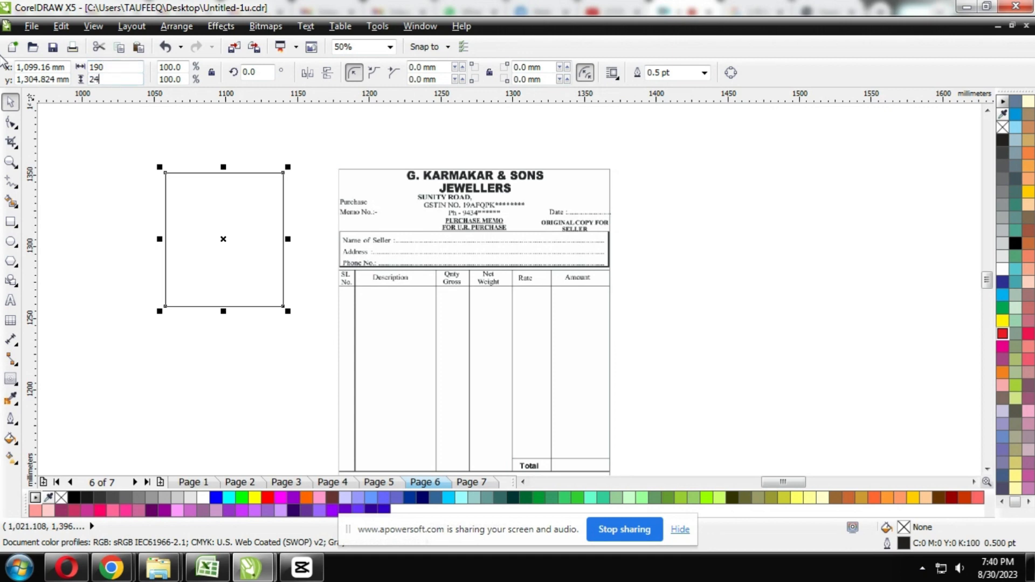
pyautogui.press('Return')
# Step: Align the rectangle with the purchase memo image by their horizontal and vertical centres
pyautogui.keyDown('shift'); pyautogui.click(426, 214); pyautogui.keyUp('shift')
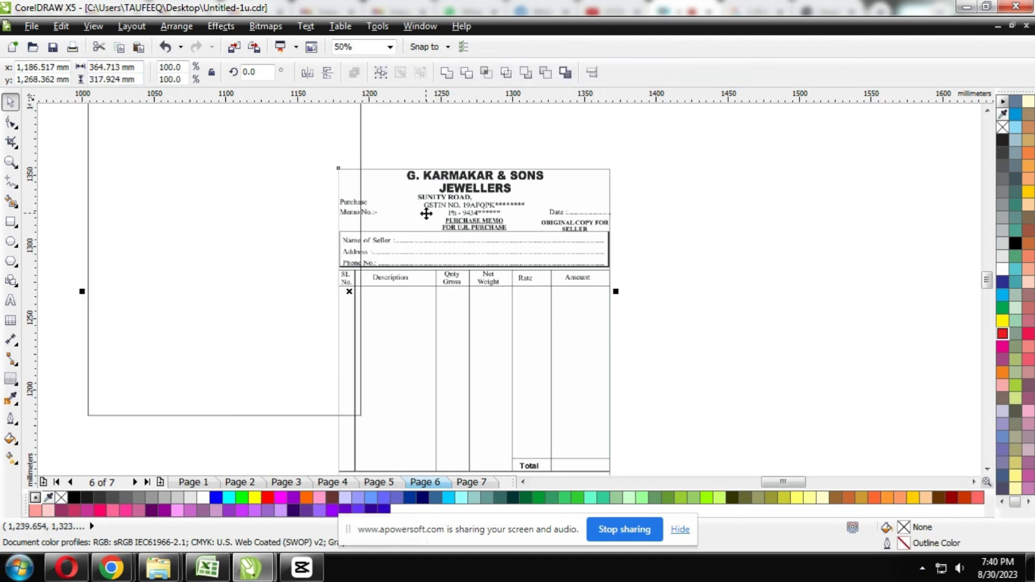
pyautogui.click(286, 161)
pyautogui.moveTo(361, 178); pyautogui.dragTo(354, 239)
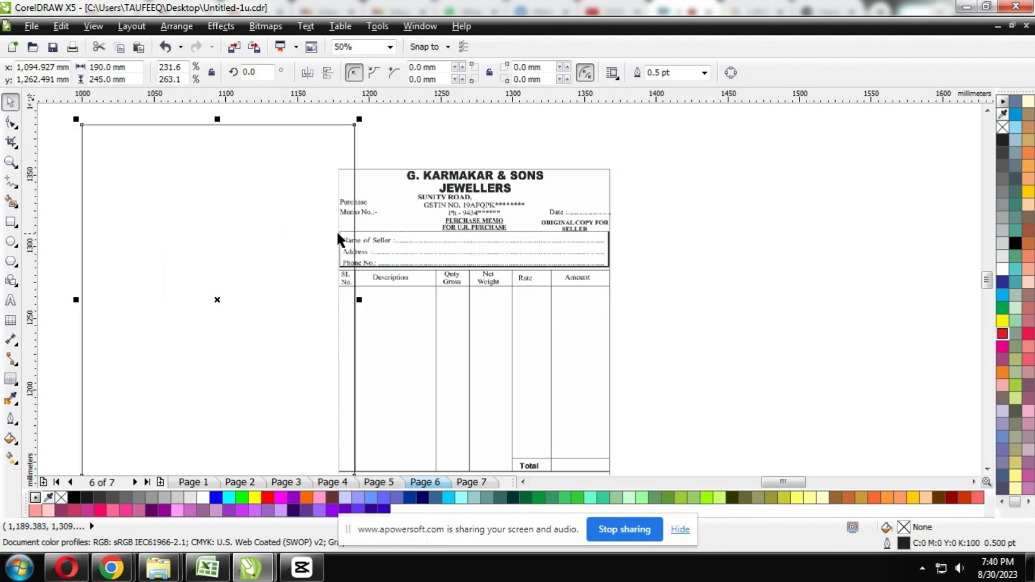
pyautogui.keyDown('shift'); pyautogui.click(476, 221); pyautogui.keyUp('shift')
pyautogui.press('c')
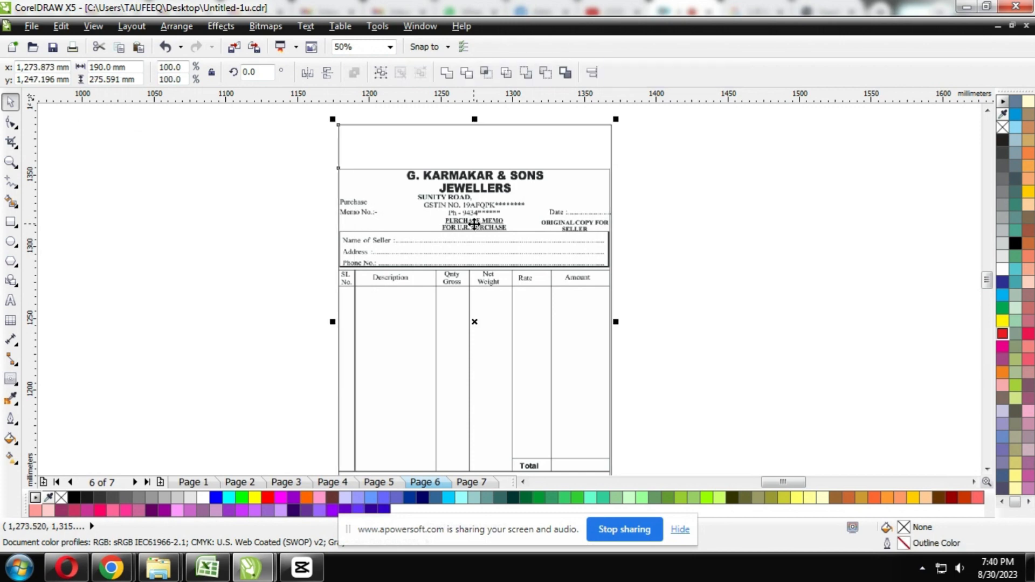
pyautogui.press('e')
# Step: Try moving the rectangle sideways off the memo image, and undo the move
pyautogui.click(688, 194)
pyautogui.moveTo(553, 209); pyautogui.dragTo(433, 217)
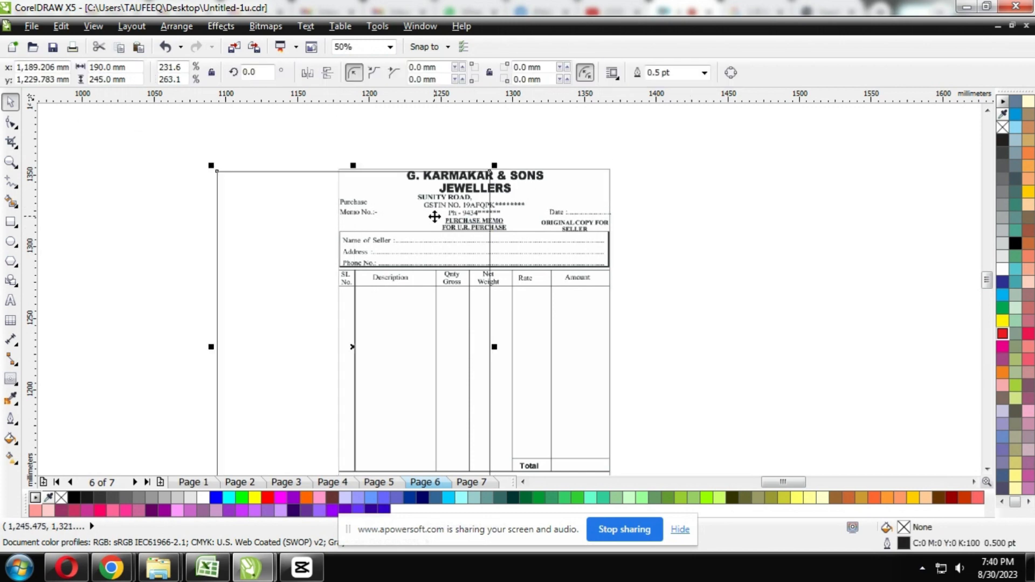
pyautogui.hotkey('ctrl', 'z')
# Step: Switch the drawing units from millimetres to inches
pyautogui.click(10, 379)
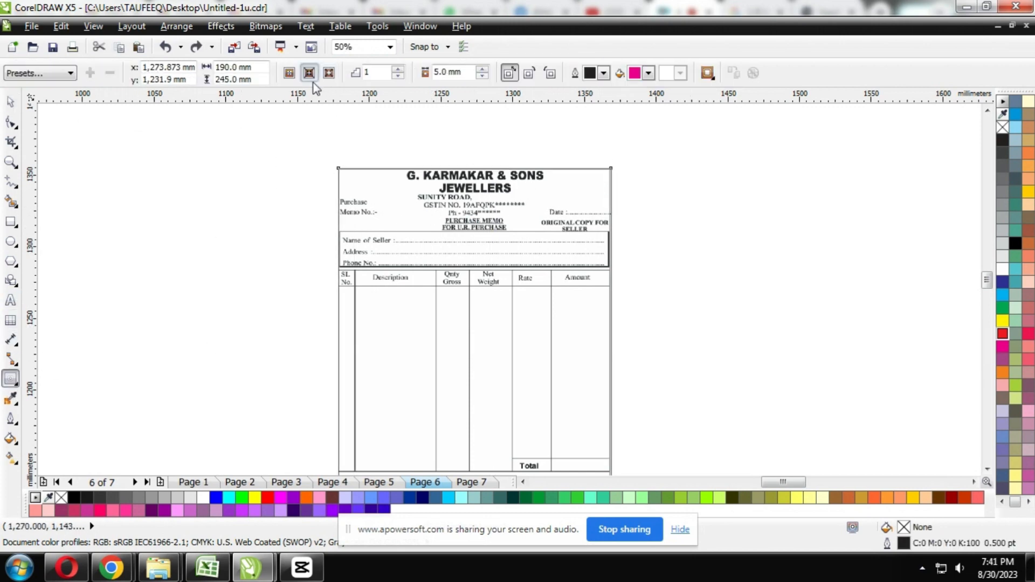
pyautogui.press('space')
pyautogui.click(253, 166)
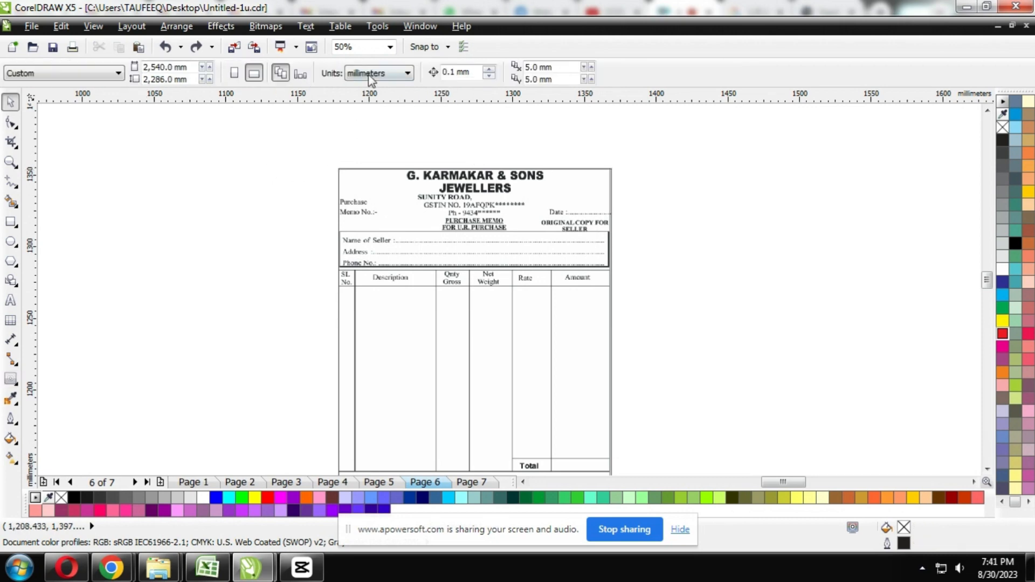
pyautogui.click(368, 75)
pyautogui.click(368, 87)
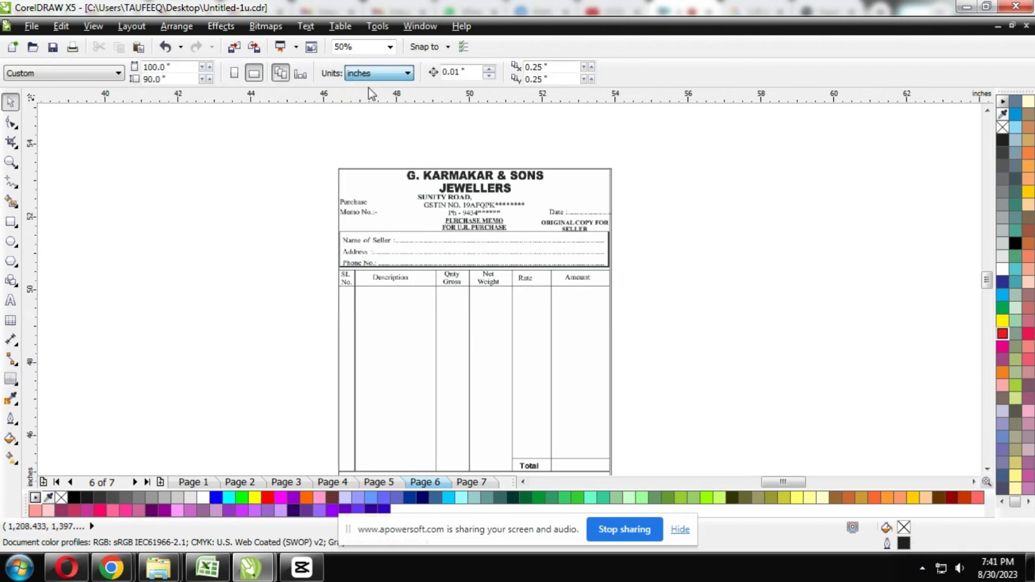
# Step: Try a one-step inside contour with an offset of 5 inches on the rectangle, undo it, and return the drawing units to millimetres
pyautogui.click(349, 214)
pyautogui.press('space')
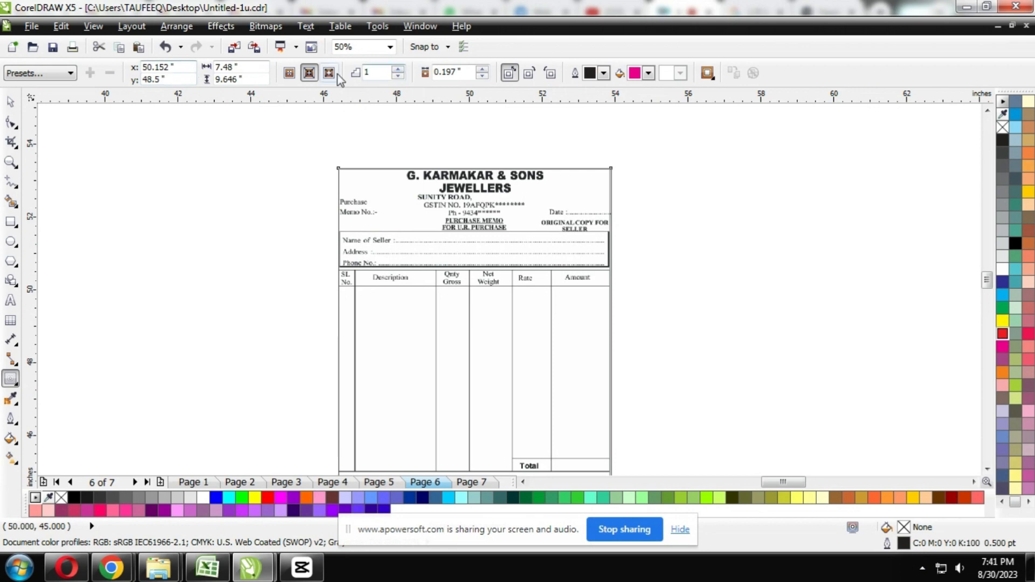
pyautogui.click(309, 73)
pyautogui.doubleClick(451, 73)
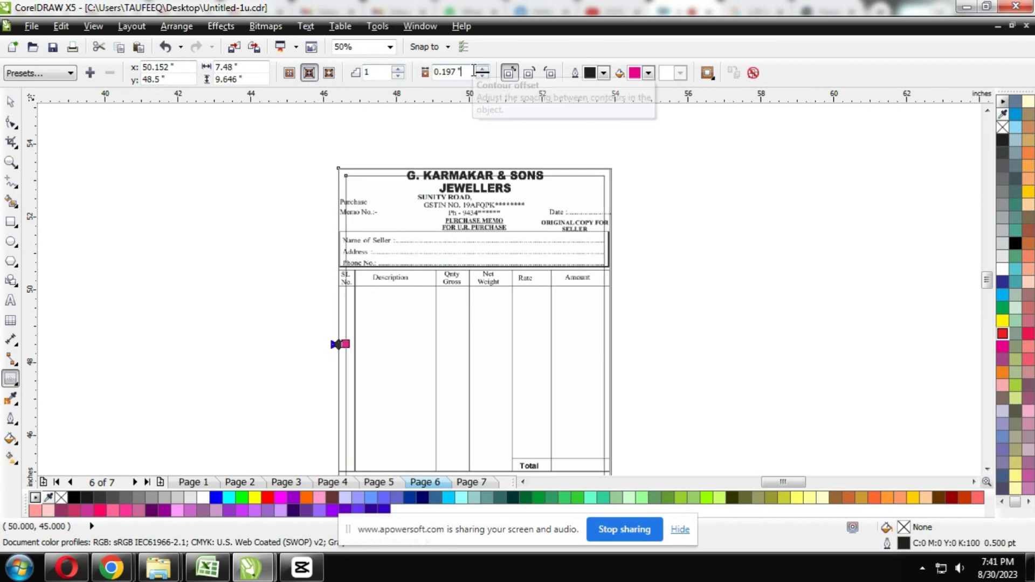
pyautogui.write('5')
pyautogui.press('Return')
pyautogui.click(566, 316)
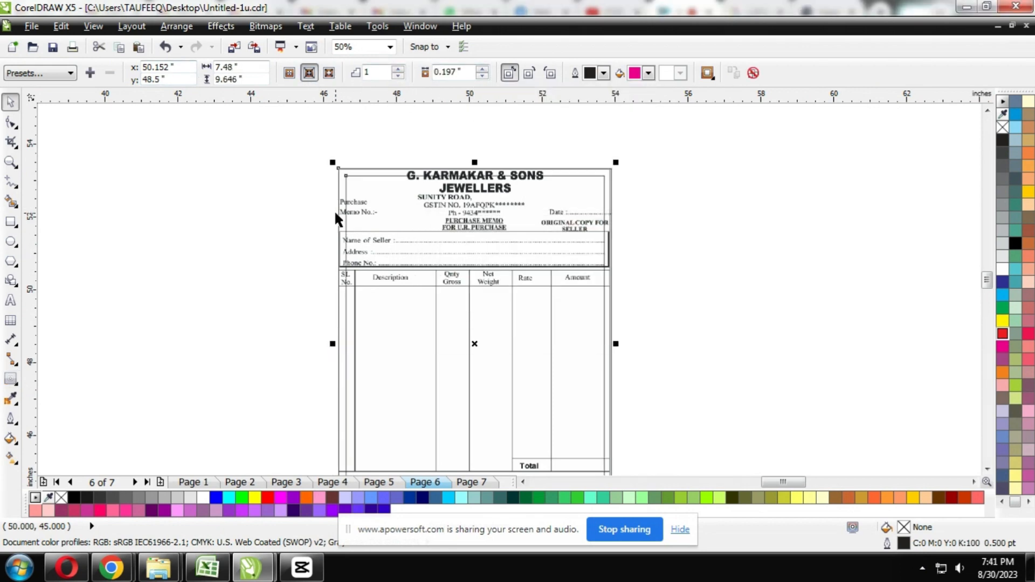
pyautogui.press('space')
pyautogui.click(290, 206)
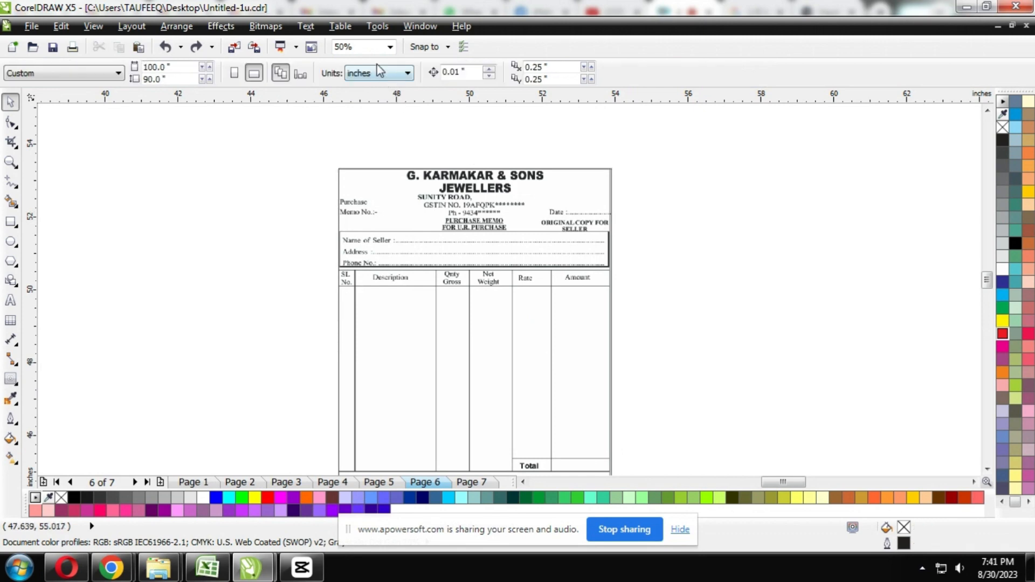
pyautogui.click(380, 72)
pyautogui.click(371, 98)
# Step: Move the blank rectangle and the memo image apart so they sit side by side
pyautogui.moveTo(393, 192); pyautogui.dragTo(603, 233)
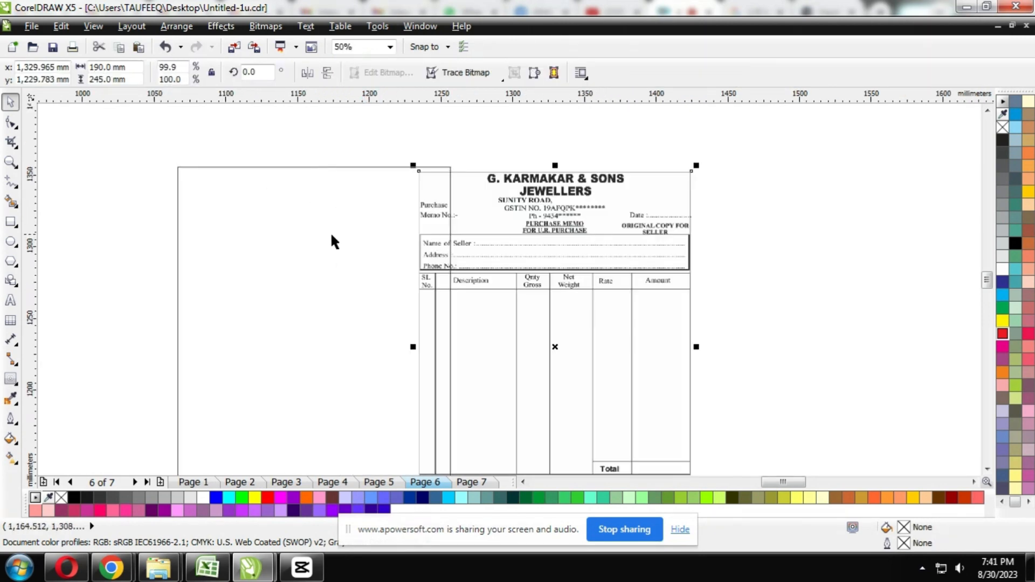
pyautogui.hotkey('ctrl', 'z')
pyautogui.moveTo(452, 232); pyautogui.dragTo(234, 208)
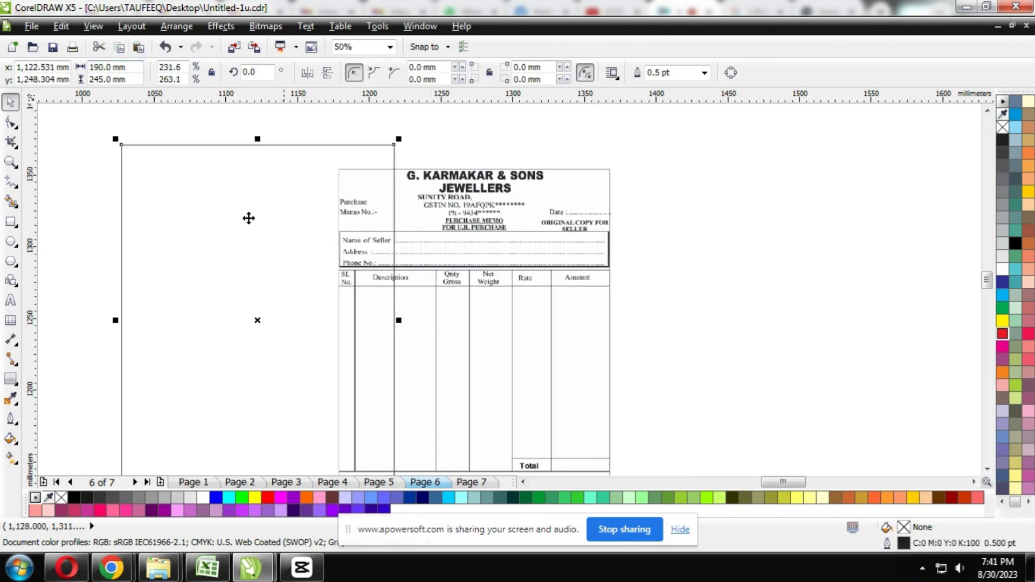
pyautogui.moveTo(469, 247); pyautogui.dragTo(545, 247)
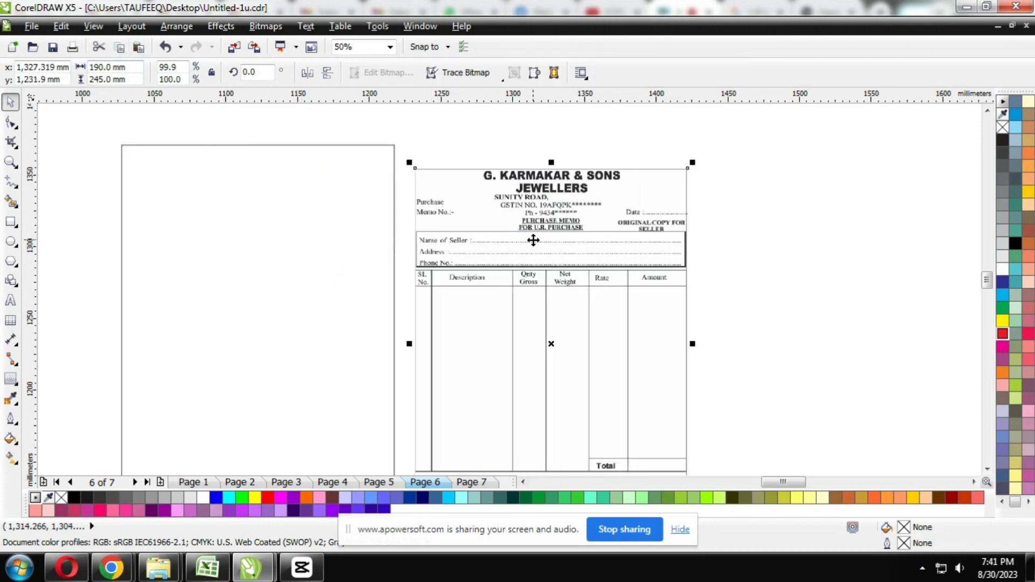
# Step: Centre both the memo image and the 190 × 245 mm rectangle on the page so they overlap
pyautogui.hotkey('ctrl', 'z')
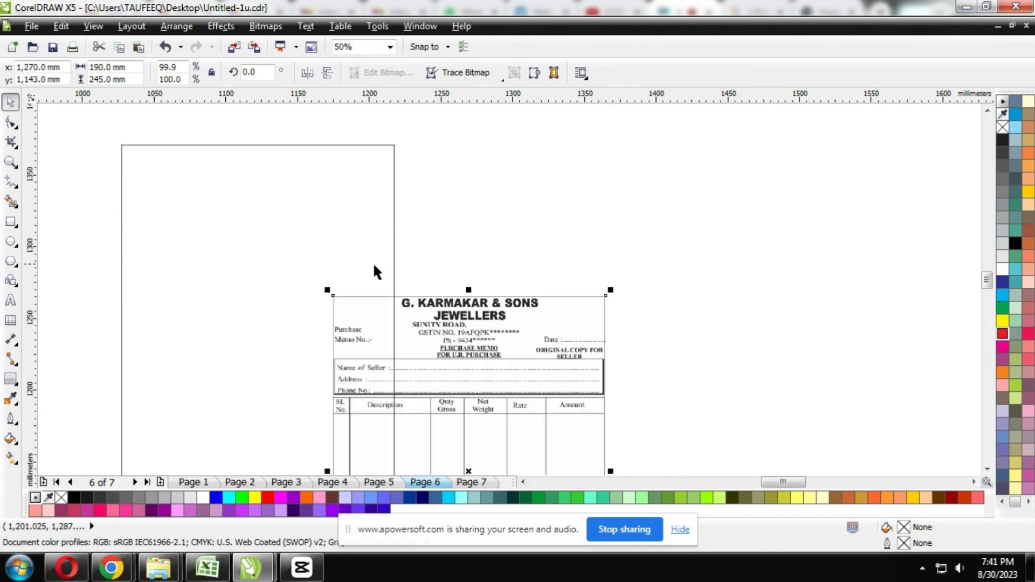
pyautogui.click(394, 265)
pyautogui.press('Delete')
pyautogui.click(418, 326)
pyautogui.scroll(-1, 412, 219)
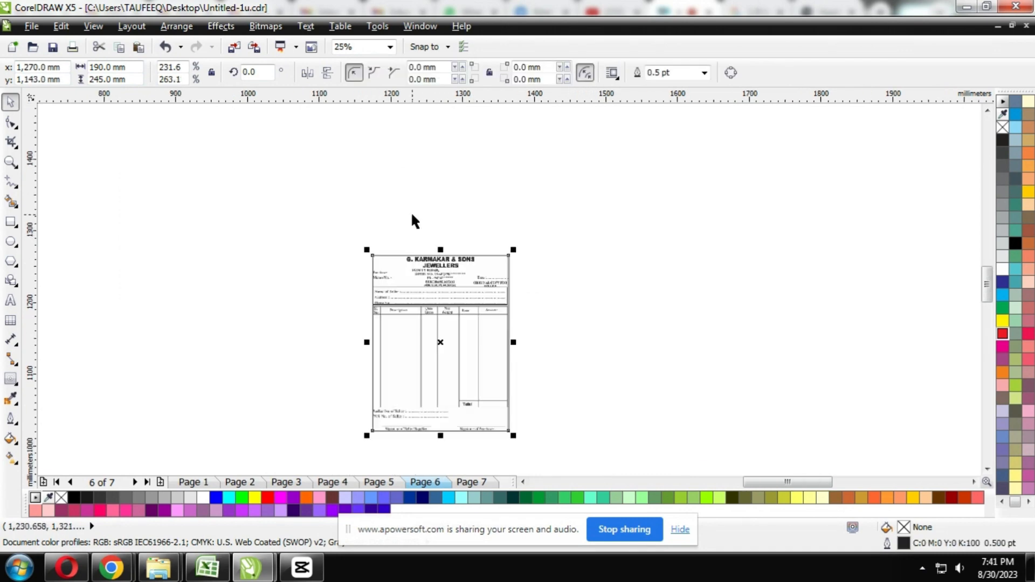
# Step: Apply a one-step inside contour with a 5 mm offset to the rectangle around the memo image
pyautogui.scroll(-2, 421, 254)
pyautogui.click(297, 141)
pyautogui.click(392, 173)
pyautogui.scroll(1, 390, 172)
pyautogui.click(290, 189)
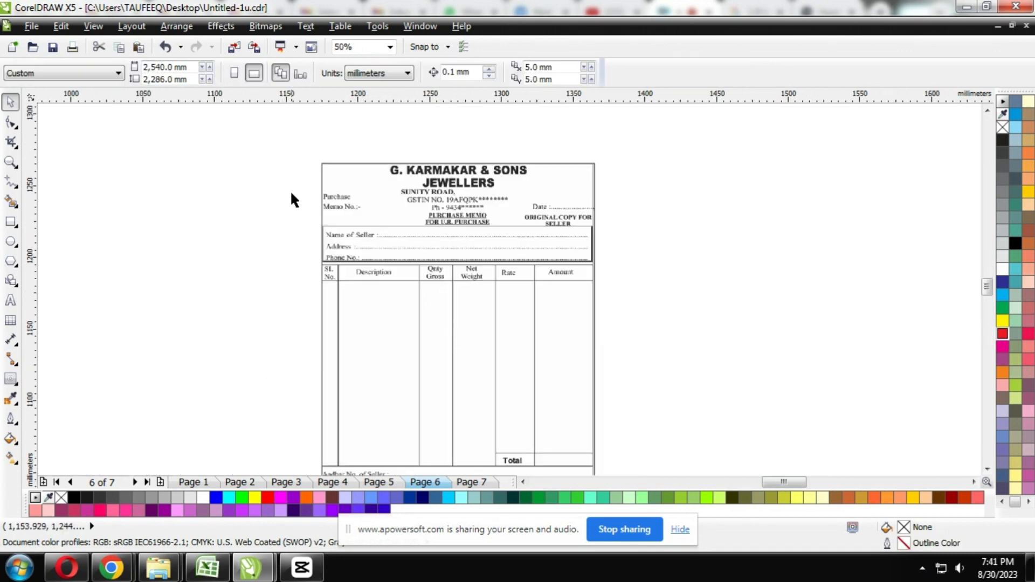
pyautogui.click(365, 196)
pyautogui.click(10, 379)
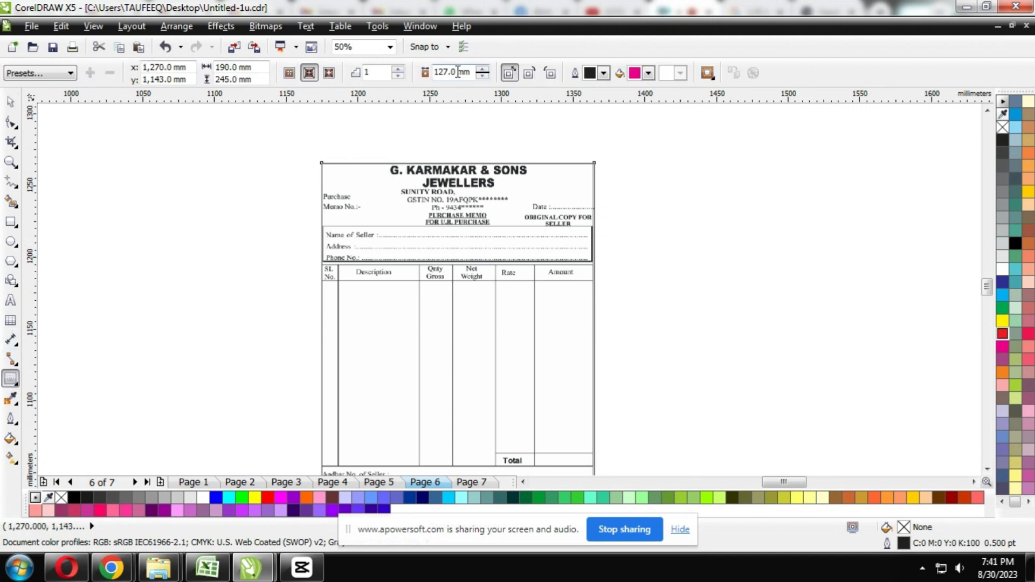
pyautogui.doubleClick(441, 71)
pyautogui.write('5')
pyautogui.press('Return')
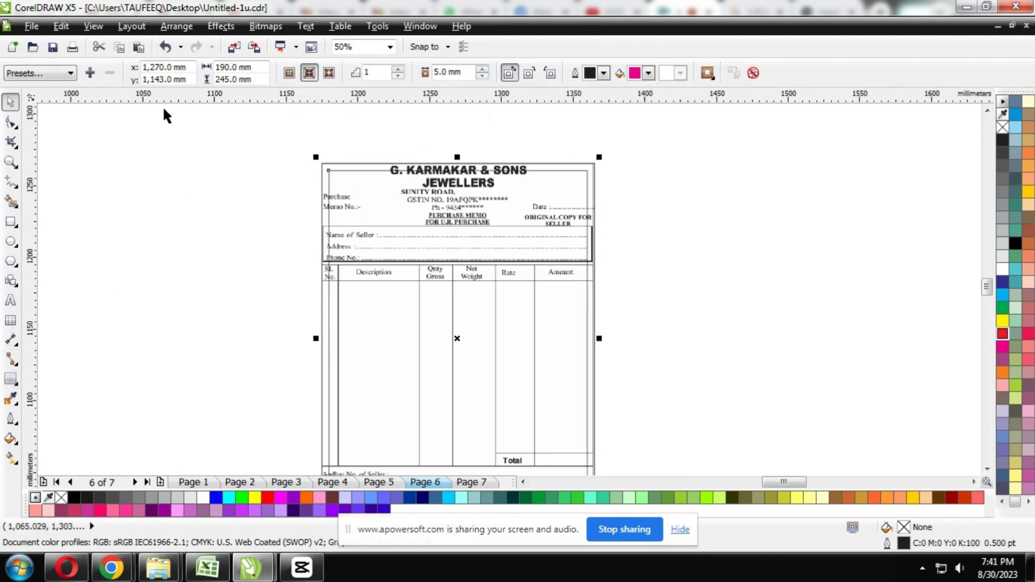
# Step: Break the contour group apart and select the separated inner frame
pyautogui.click(176, 26)
pyautogui.click(177, 195)
pyautogui.click(177, 201)
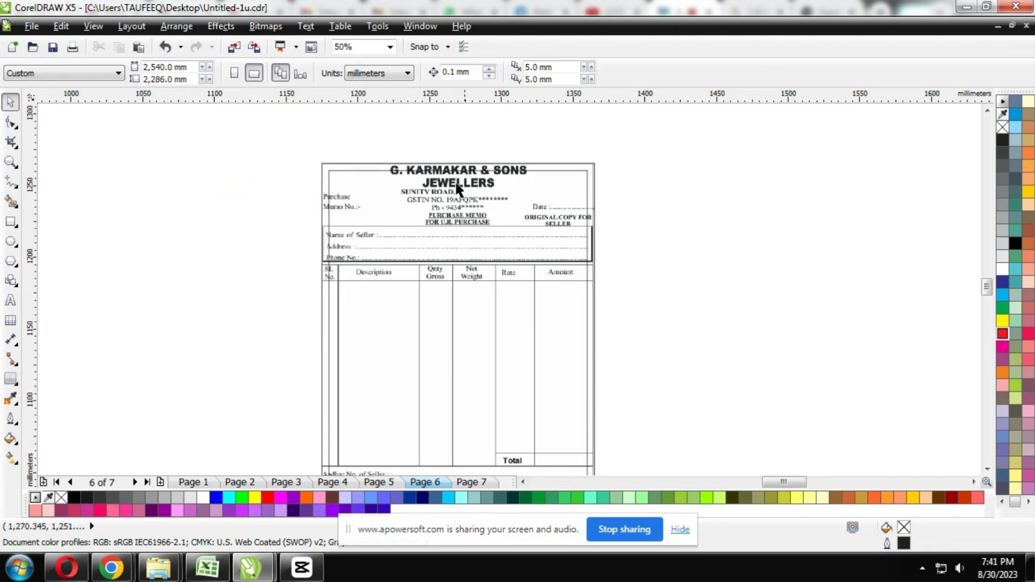
pyautogui.scroll(1, 455, 180)
pyautogui.click(384, 163)
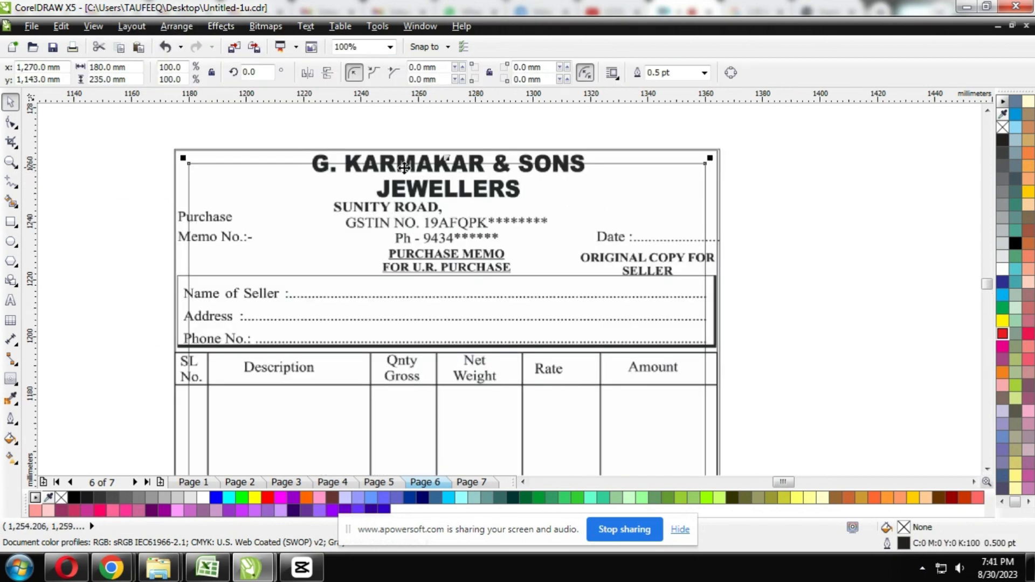
# Step: Try moving the outer 190 × 245 mm frame sideways, and undo the move
pyautogui.scroll(1, 359, 179)
pyautogui.scroll(-2, 359, 179)
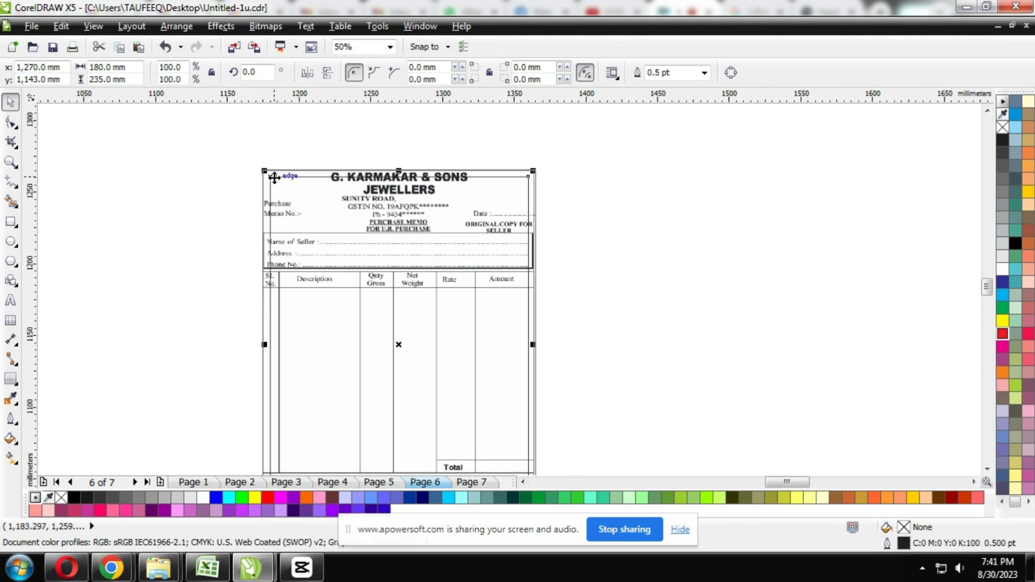
pyautogui.scroll(1, 255, 176)
pyautogui.moveTo(280, 167); pyautogui.dragTo(220, 164)
pyautogui.hotkey('ctrl', 'z')
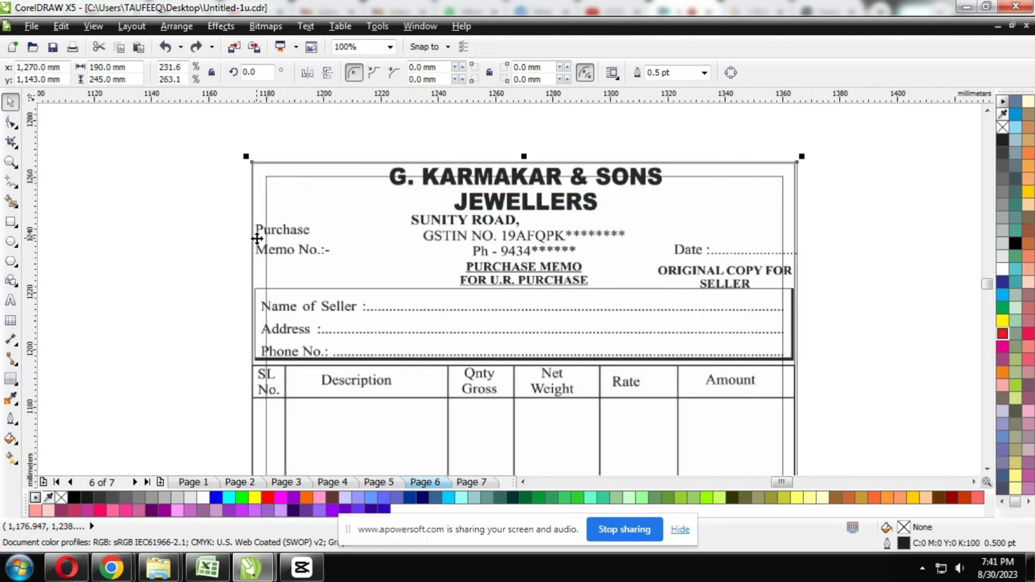
# Step: Examine how the memo's heading, seller details, table and signature lines sit against the 5 mm margin between the two frames
pyautogui.scroll(1, 262, 233)
pyautogui.scroll(-2, 265, 224)
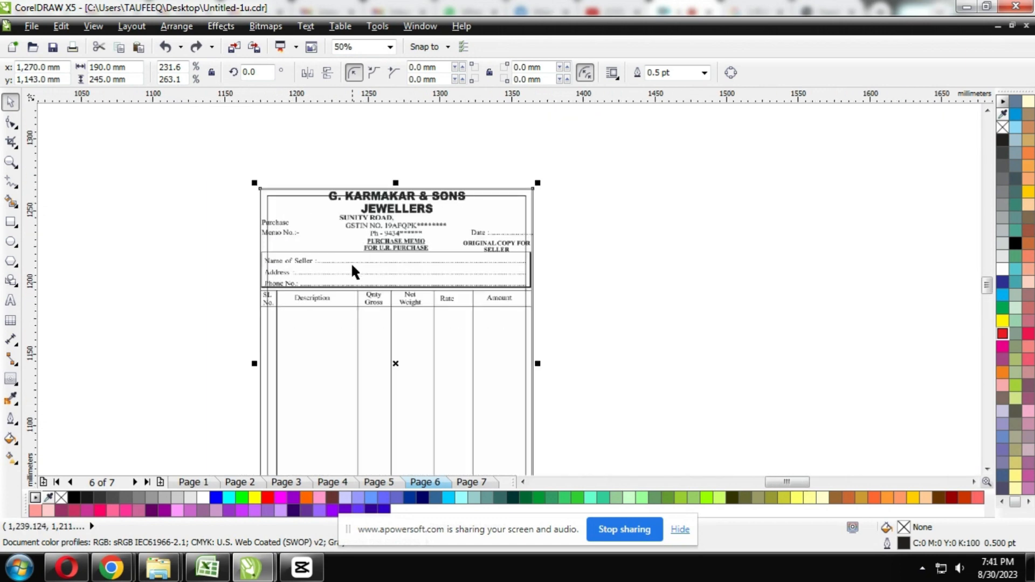
pyautogui.scroll(2, 263, 258)
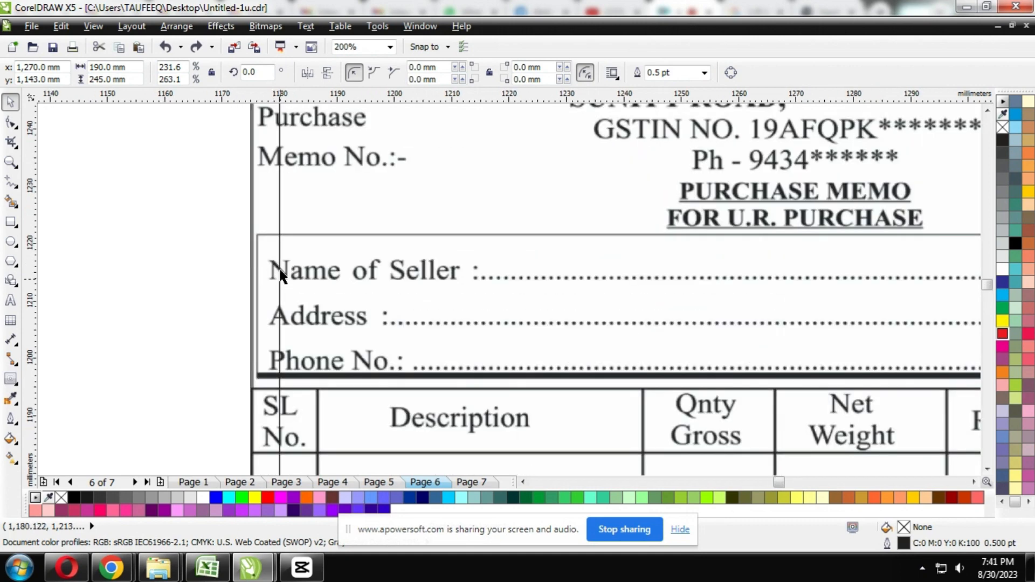
pyautogui.scroll(-1, 277, 273)
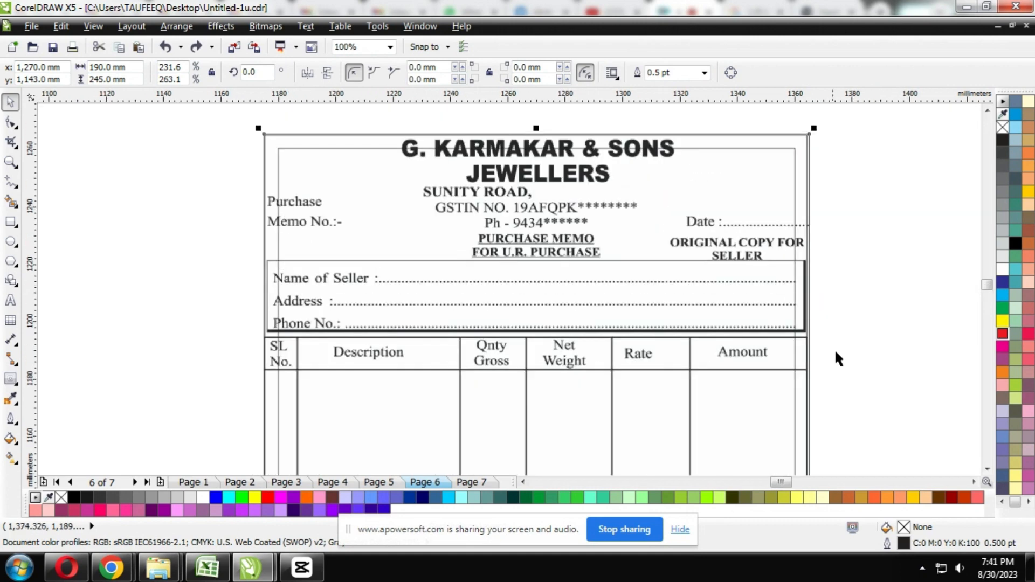
pyautogui.scroll(1, 800, 314)
pyautogui.scroll(-1, 805, 302)
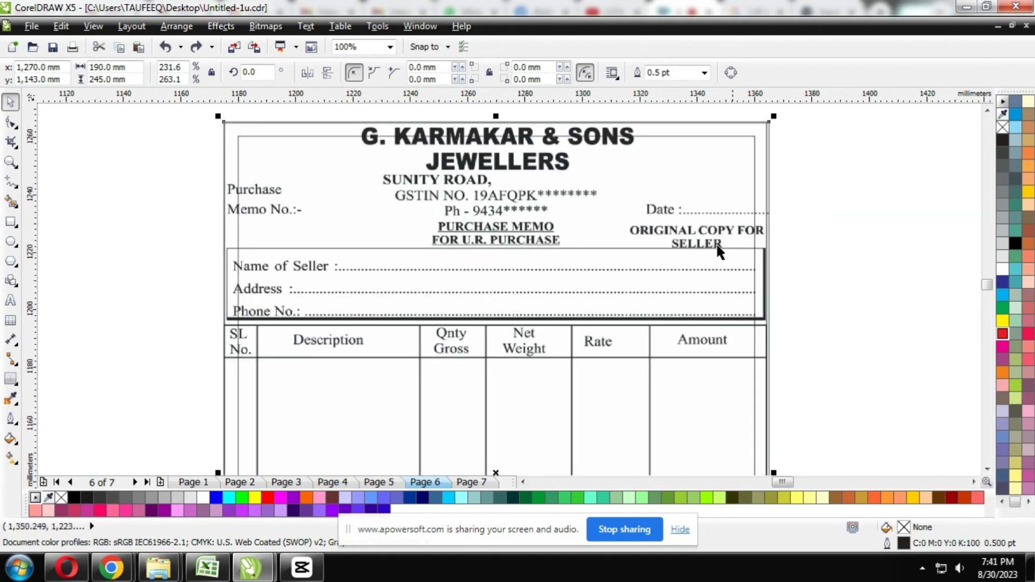
pyautogui.scroll(1, 762, 231)
pyautogui.scroll(-1, 764, 236)
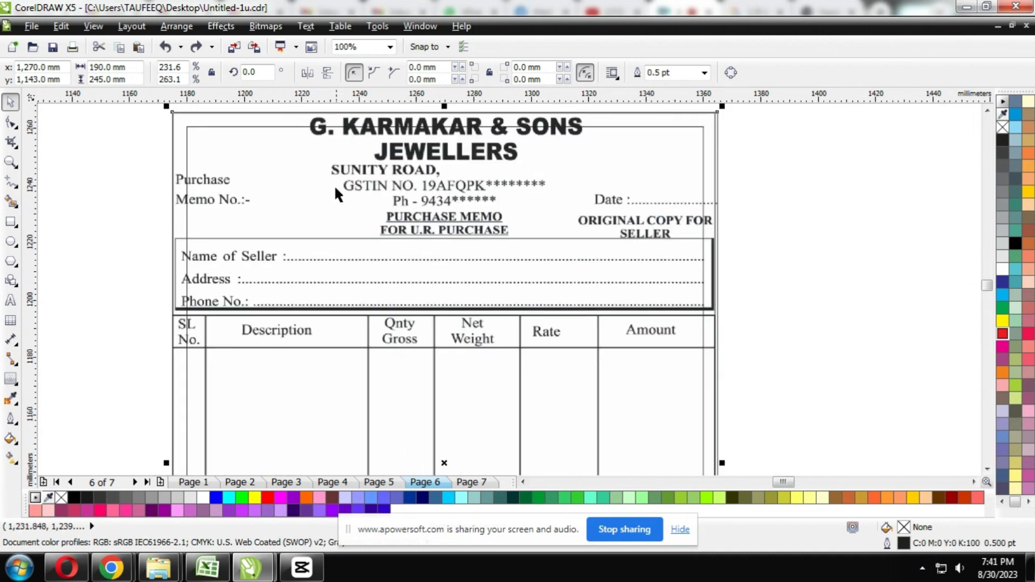
pyautogui.scroll(-2, 336, 192)
pyautogui.scroll(2, 321, 361)
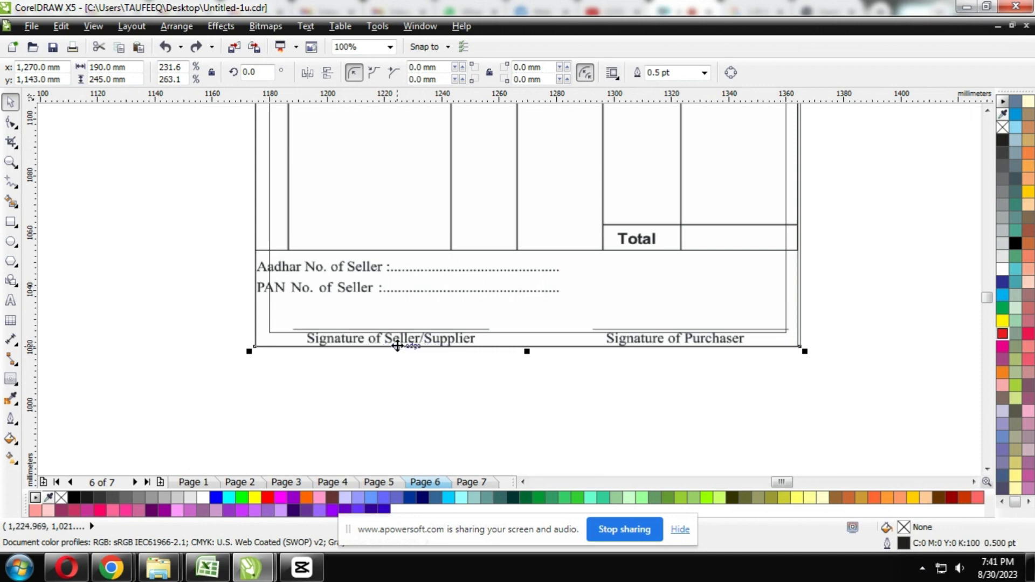
# Step: Move the inner 180 × 235 mm frame clear of the memo, to its right
pyautogui.scroll(-1, 398, 346)
pyautogui.click(341, 280)
pyautogui.moveTo(342, 280); pyautogui.dragTo(681, 277)
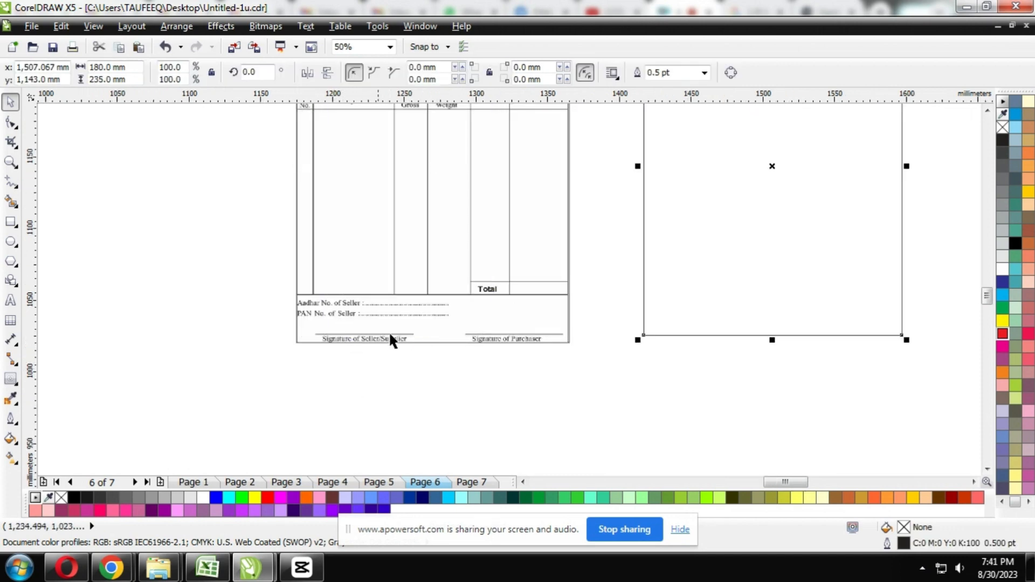
pyautogui.scroll(1, 346, 337)
pyautogui.hotkey('ctrl', 'z')
pyautogui.scroll(1, 346, 337)
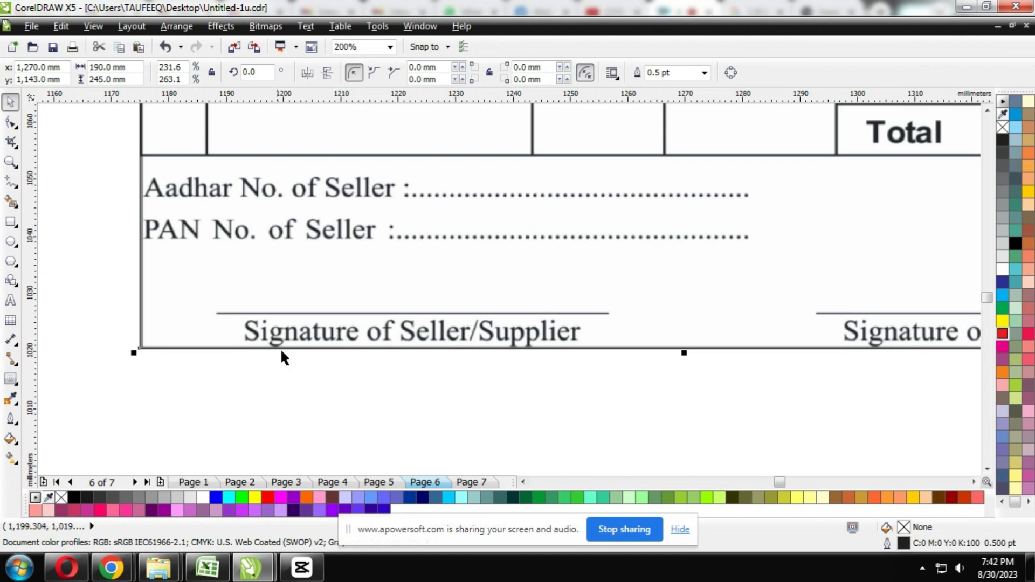
# Step: Draw a narrow rectangle about 207 × 10 mm along the memo's lower edge, just beneath the signature captions
pyautogui.scroll(-1, 335, 367)
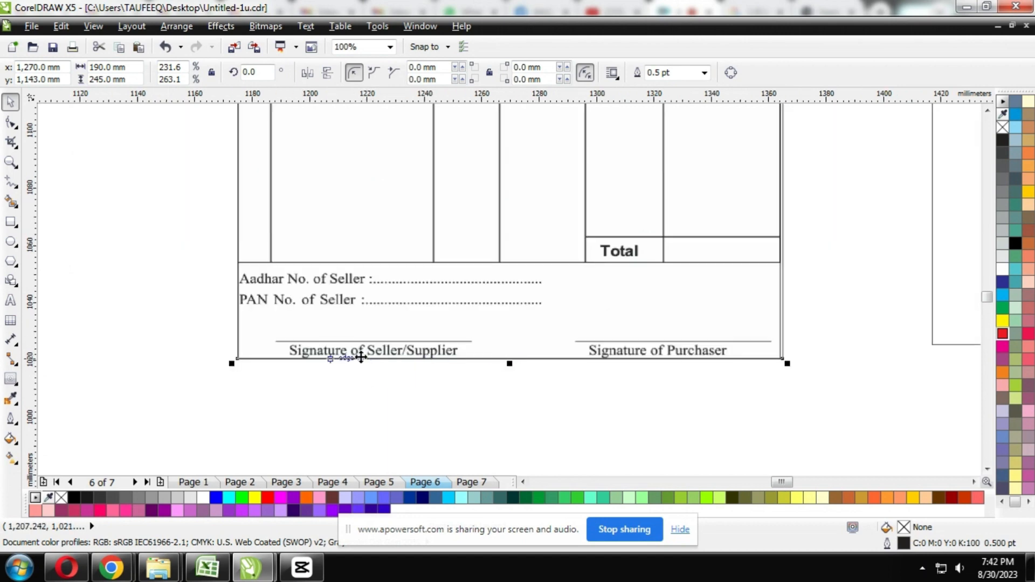
pyautogui.click(10, 221)
pyautogui.moveTo(229, 357); pyautogui.dragTo(830, 386)
pyautogui.scroll(2, 536, 363)
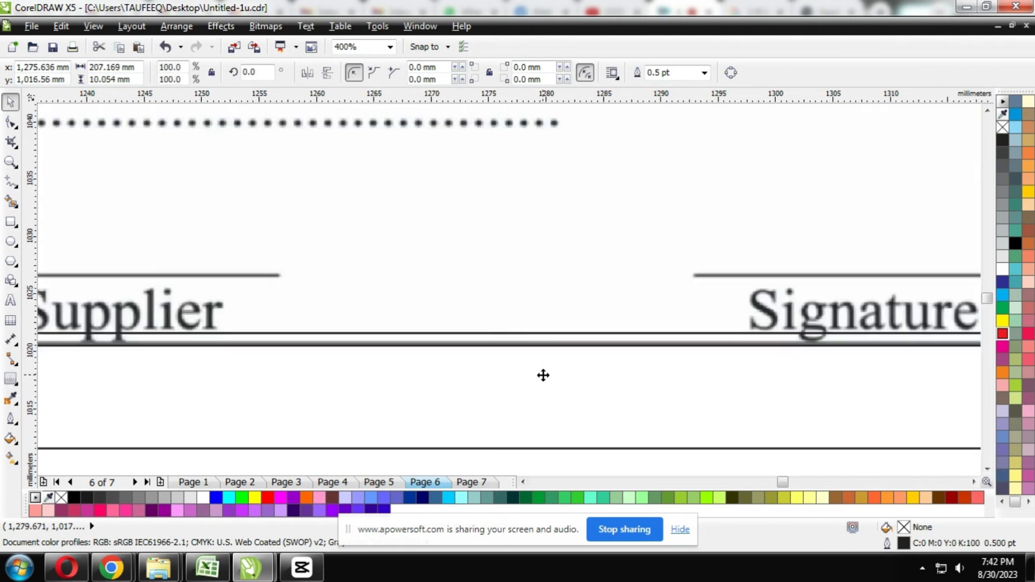
# Step: Give the narrow strip a white fill and white outline, and centre it horizontally on the memo across its lower edge
pyautogui.scroll(-2, 627, 228)
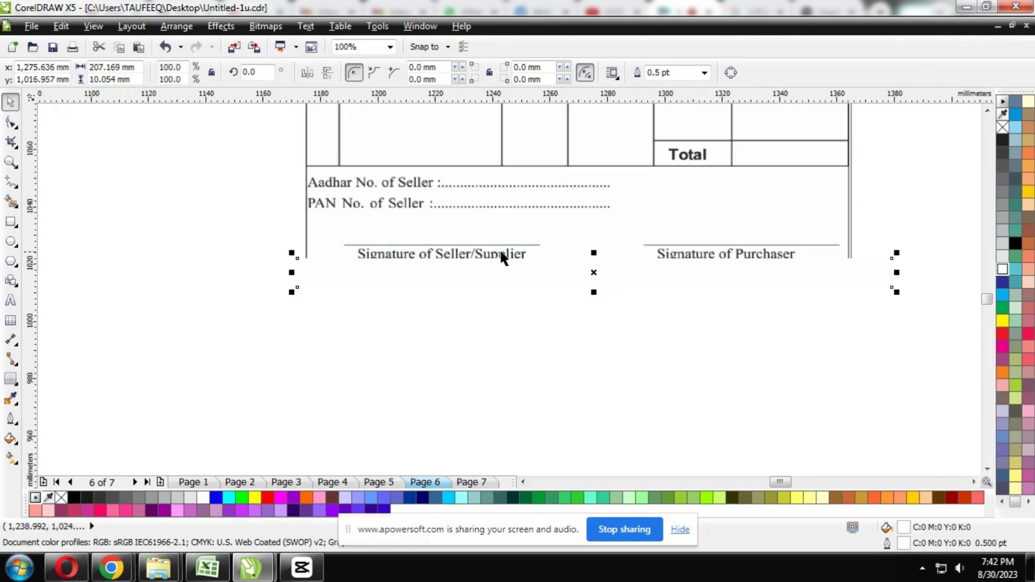
pyautogui.scroll(1, 443, 261)
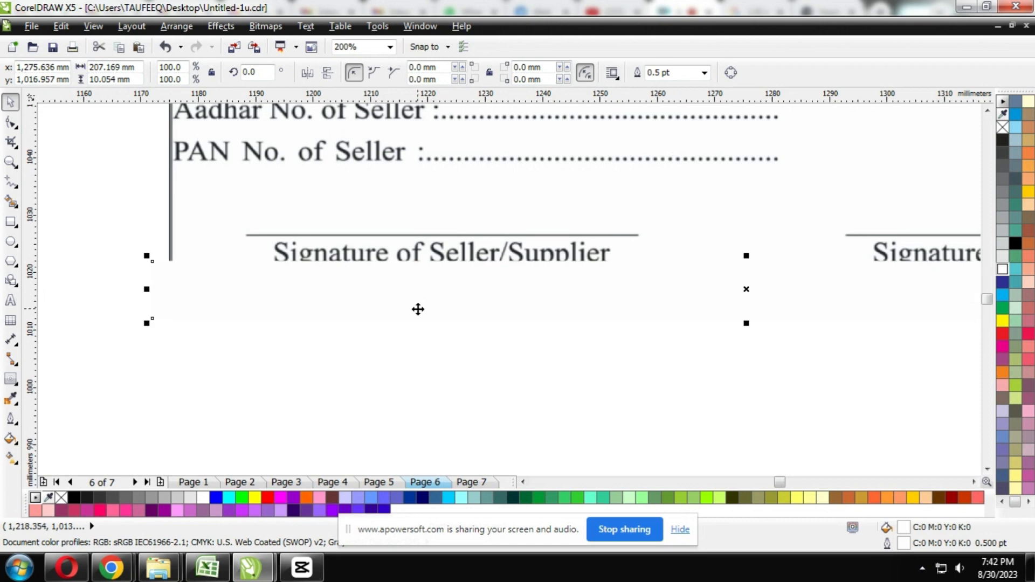
pyautogui.scroll(-1, 419, 365)
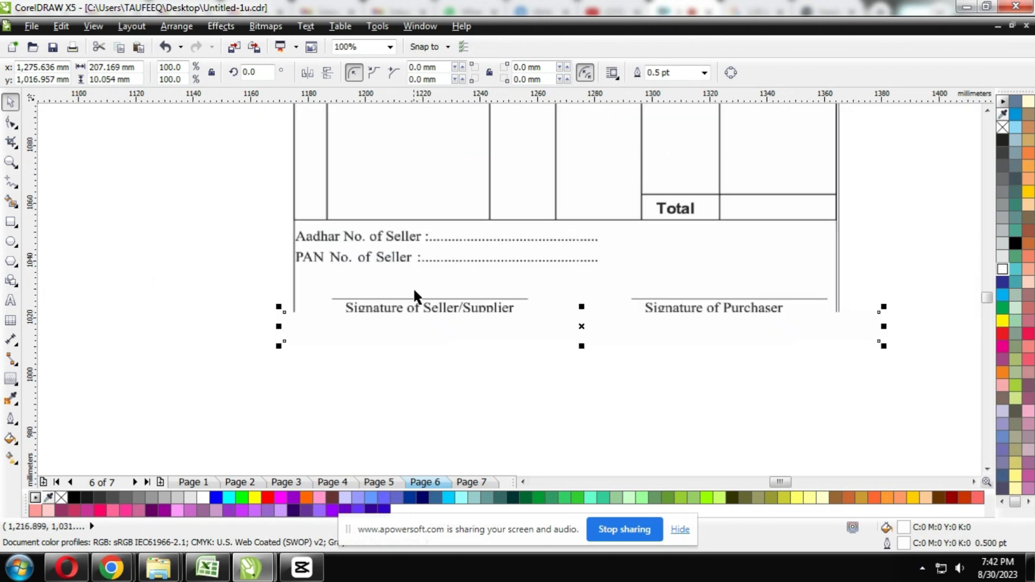
pyautogui.keyDown('shift'); pyautogui.click(395, 275); pyautogui.keyUp('shift')
pyautogui.press('c')
pyautogui.click(199, 284)
pyautogui.click(506, 335)
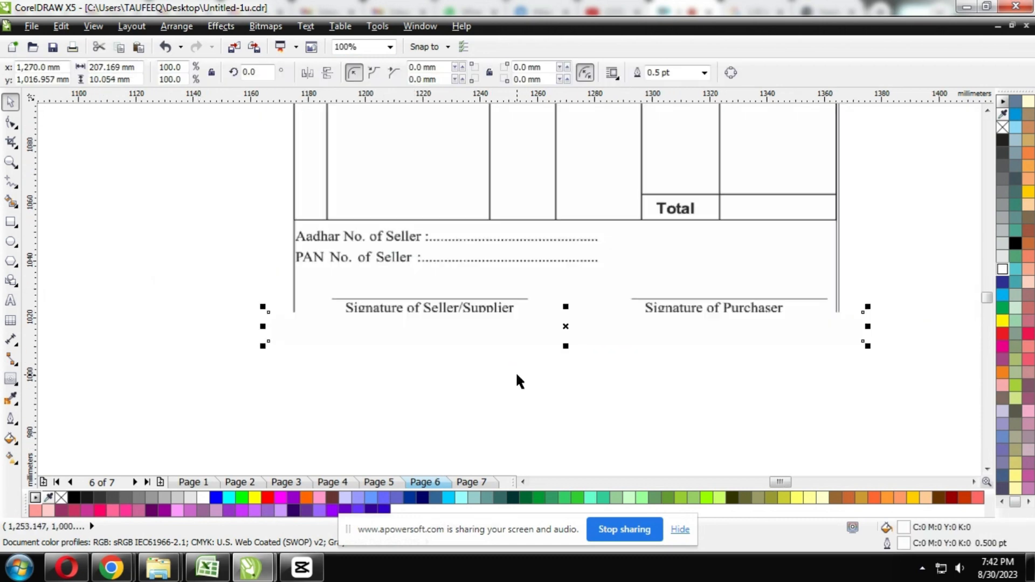
# Step: Remove the white strip covering the memo's lower edge
pyautogui.click(518, 332)
pyautogui.click(462, 355)
pyautogui.scroll(-2, 456, 359)
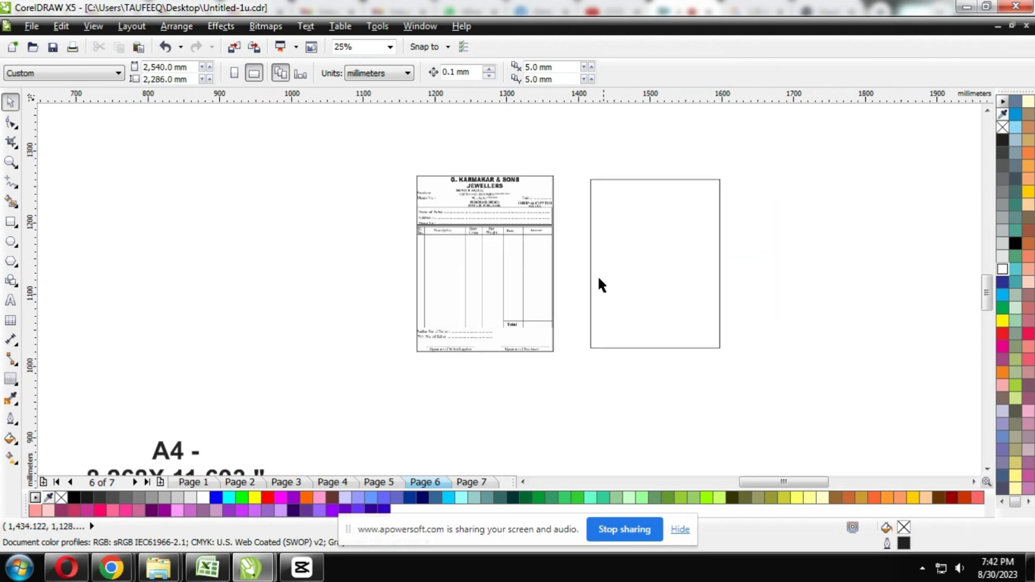
# Step: Centre the 180 × 235 mm inner frame horizontally and vertically on the memo's outer frame
pyautogui.click(597, 275)
pyautogui.keyDown('shift'); pyautogui.click(513, 223); pyautogui.keyUp('shift')
pyautogui.scroll(1, 483, 210)
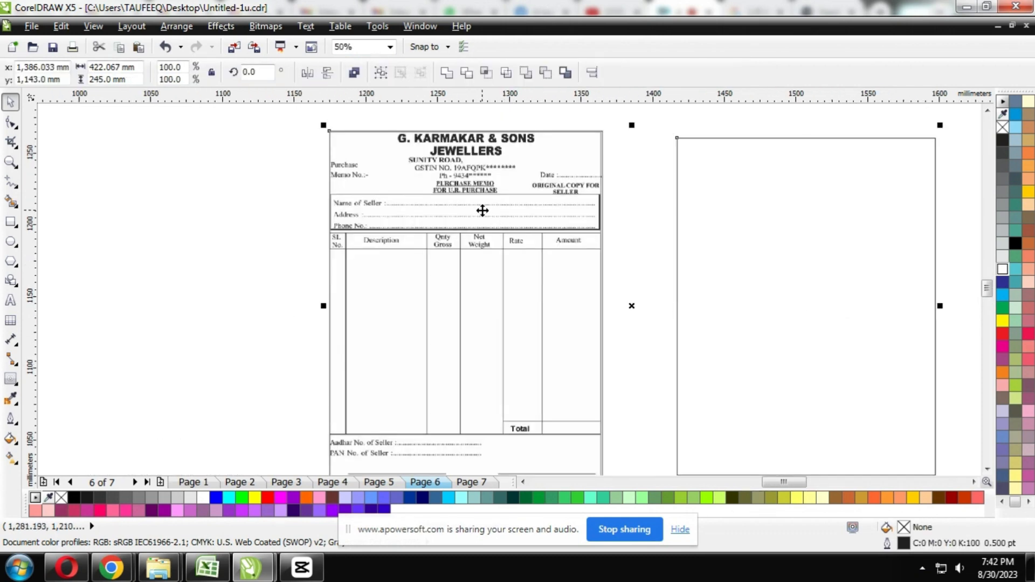
pyautogui.click(562, 164)
pyautogui.scroll(1, 538, 154)
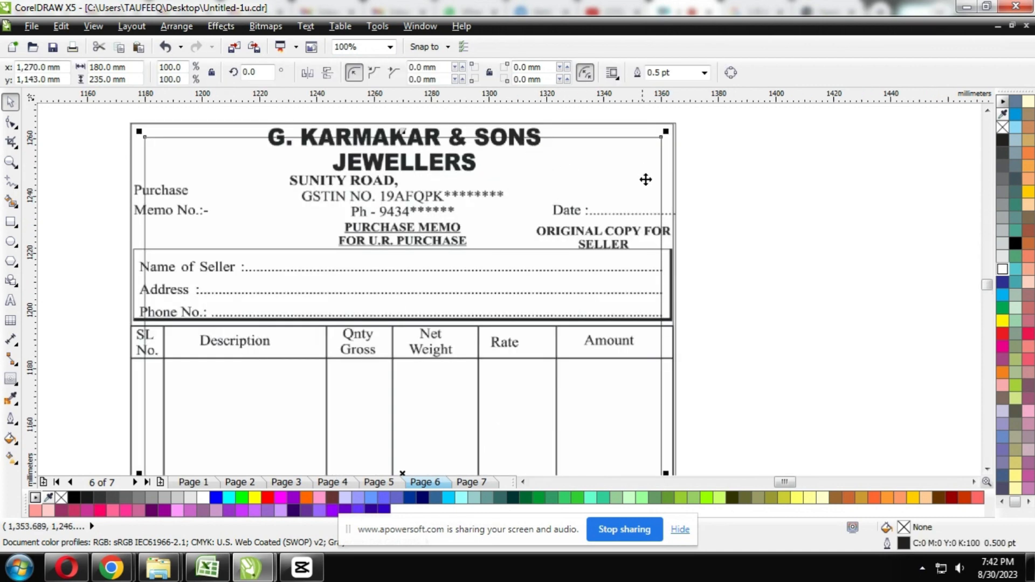
# Step: Set the inner frame's outline to 2.0 pt wide and colour it crimson red (C:0 M:100 Y:60 K:0)
pyautogui.click(704, 72)
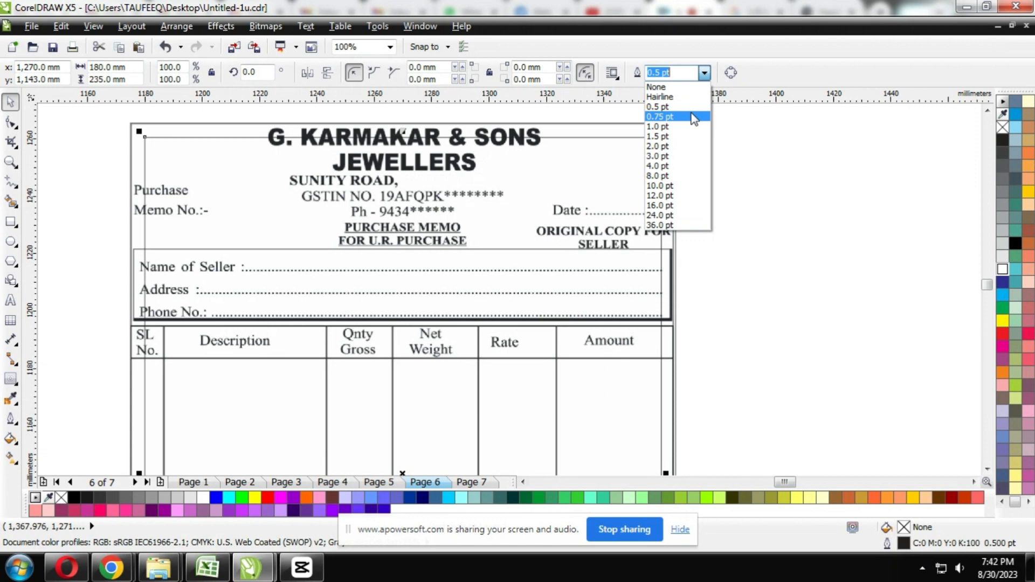
pyautogui.click(679, 146)
pyautogui.rightClick(1028, 334)
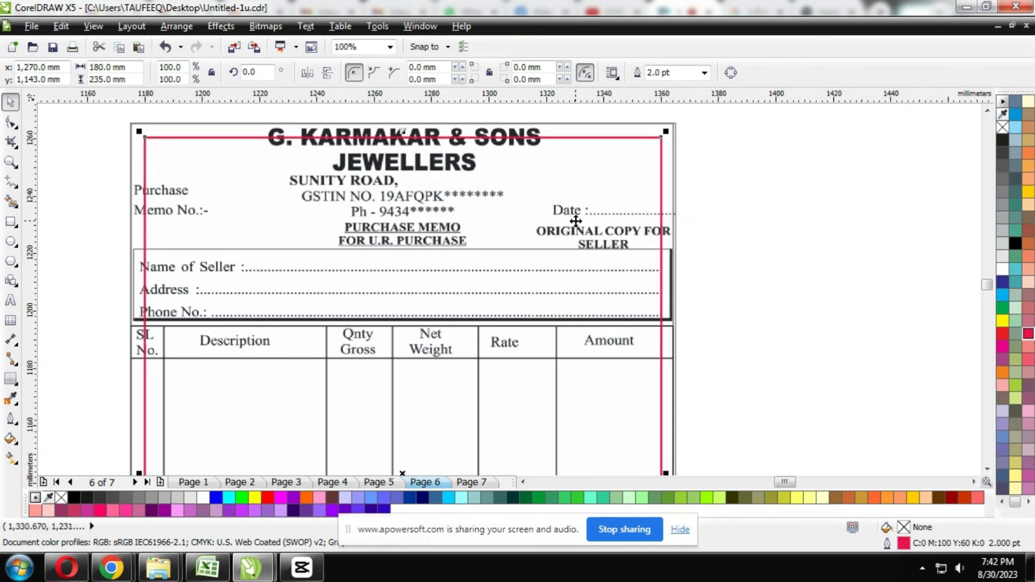
pyautogui.scroll(-1, 561, 202)
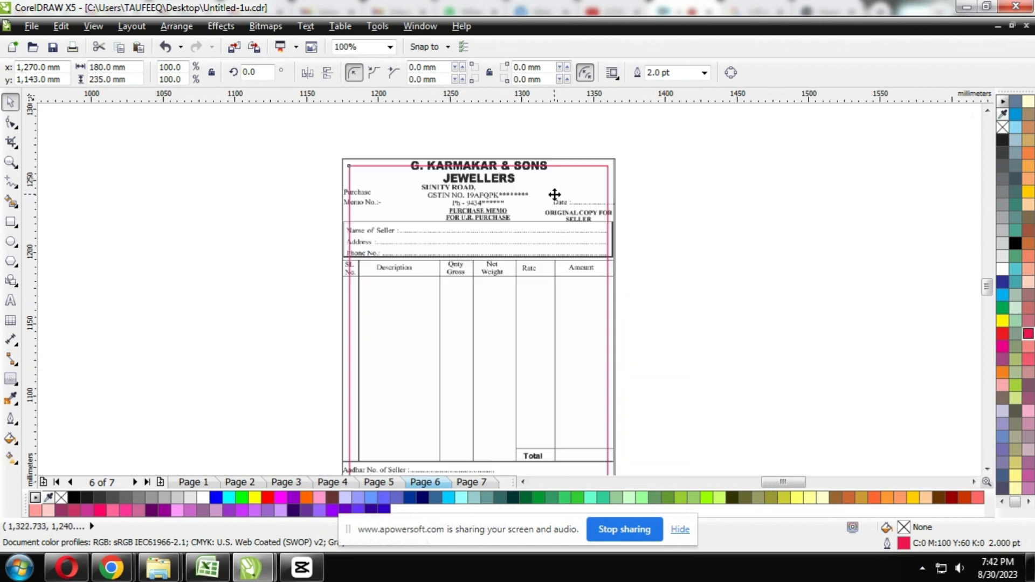
pyautogui.click(674, 225)
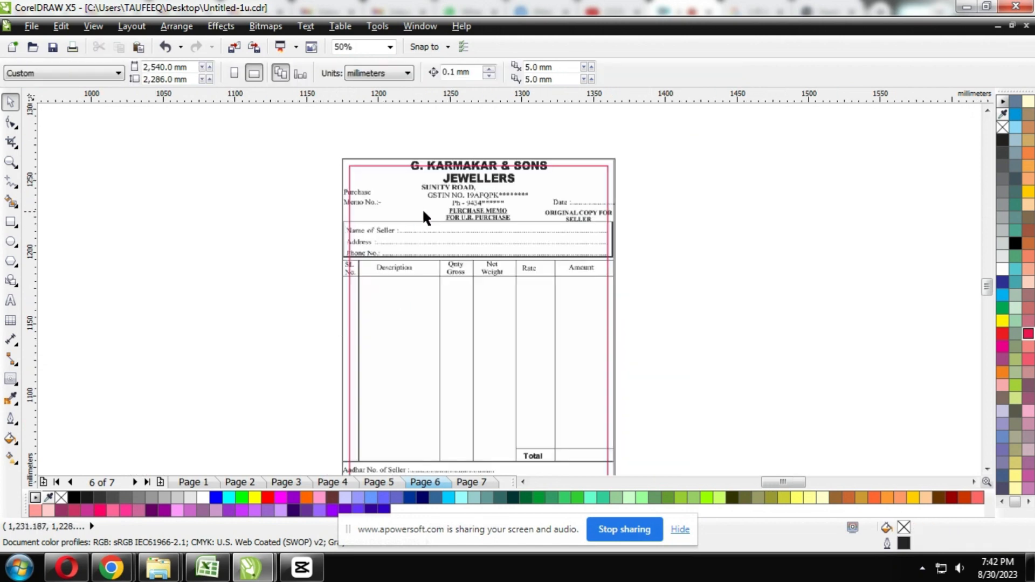
pyautogui.scroll(1, 448, 183)
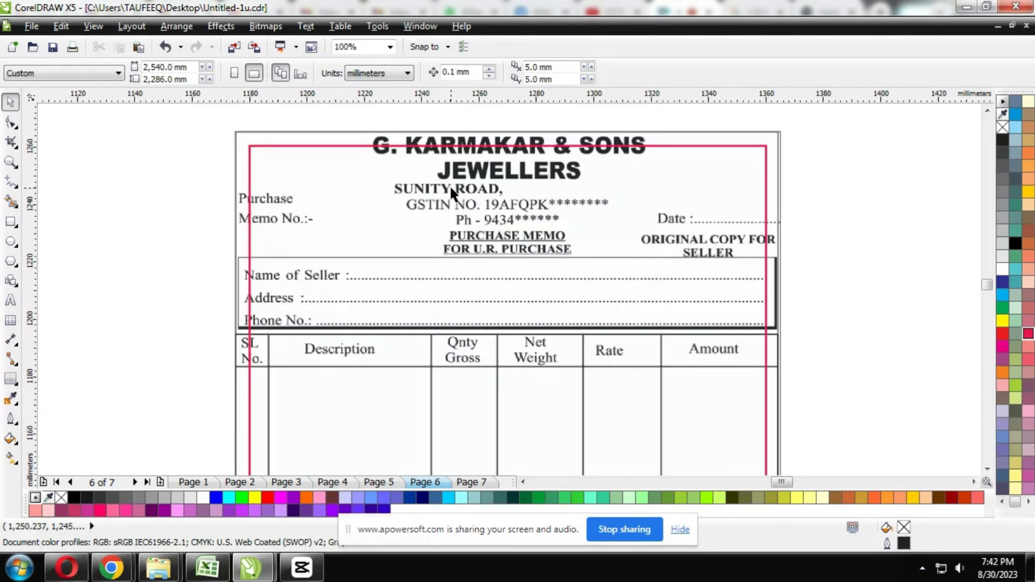